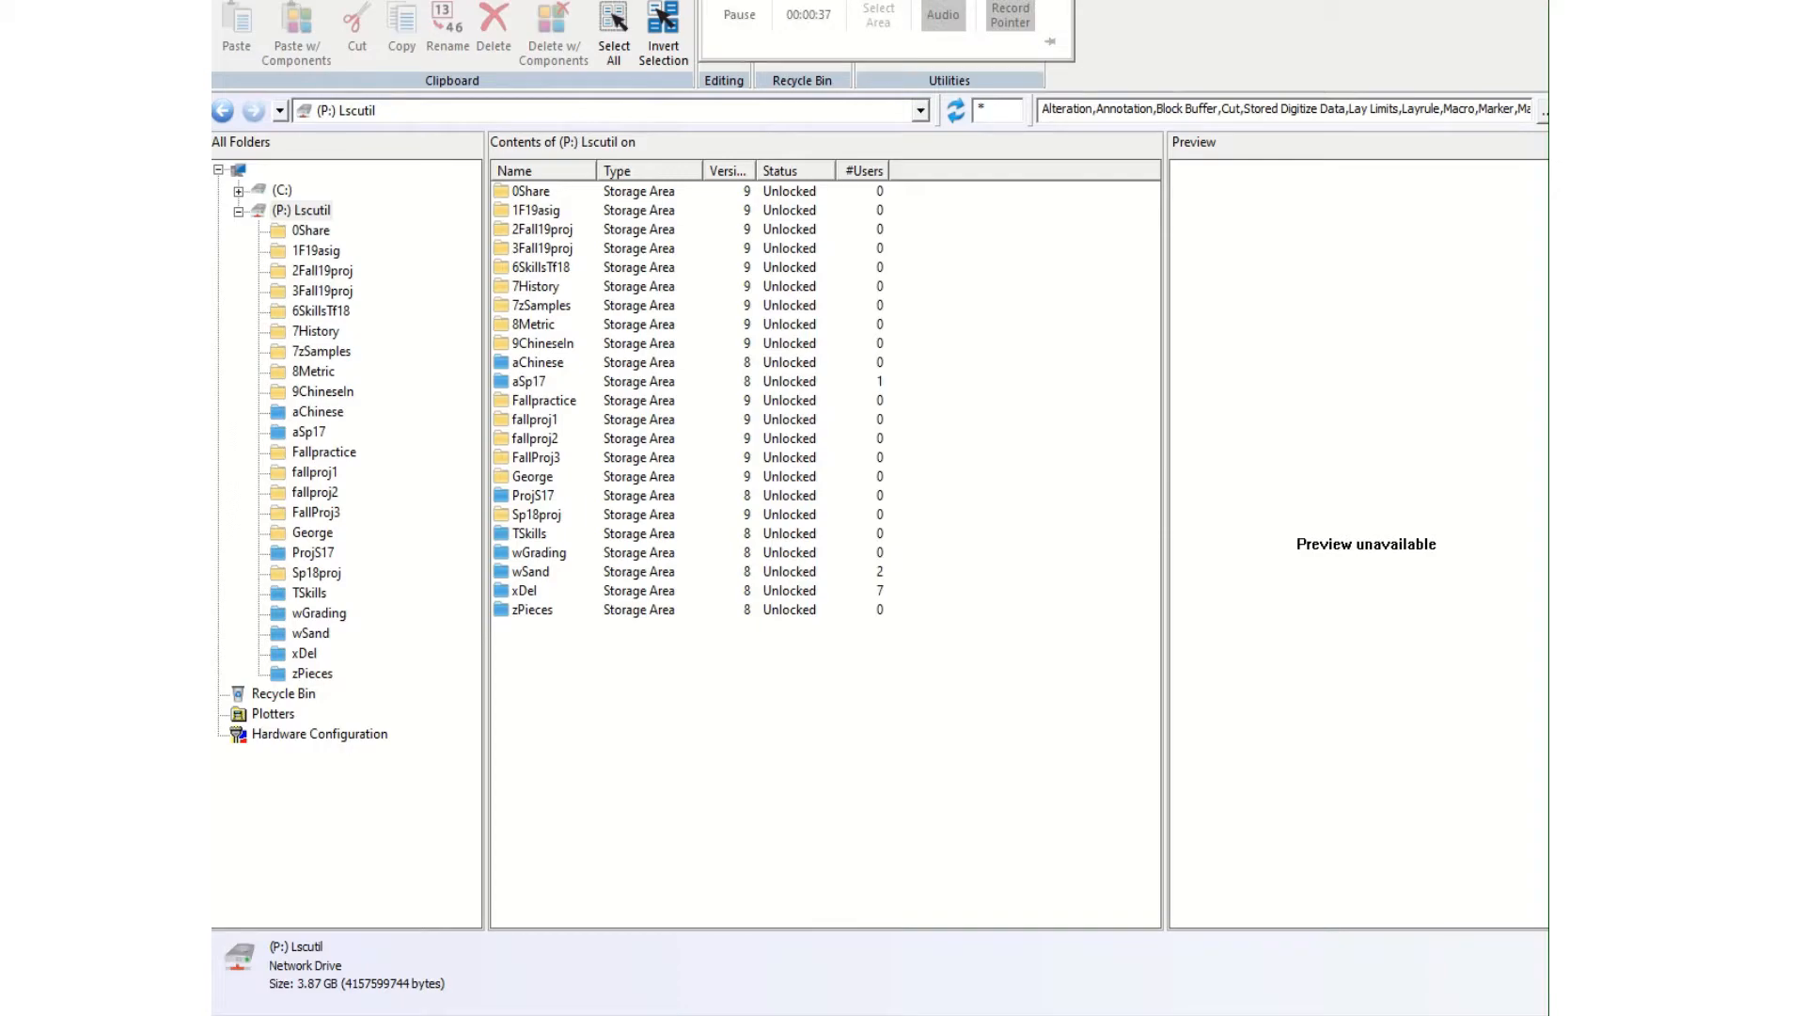
Restore and widen the explorer window, expand the C: drive and list its storage areas
{"action": "key", "text": "super+Down"}
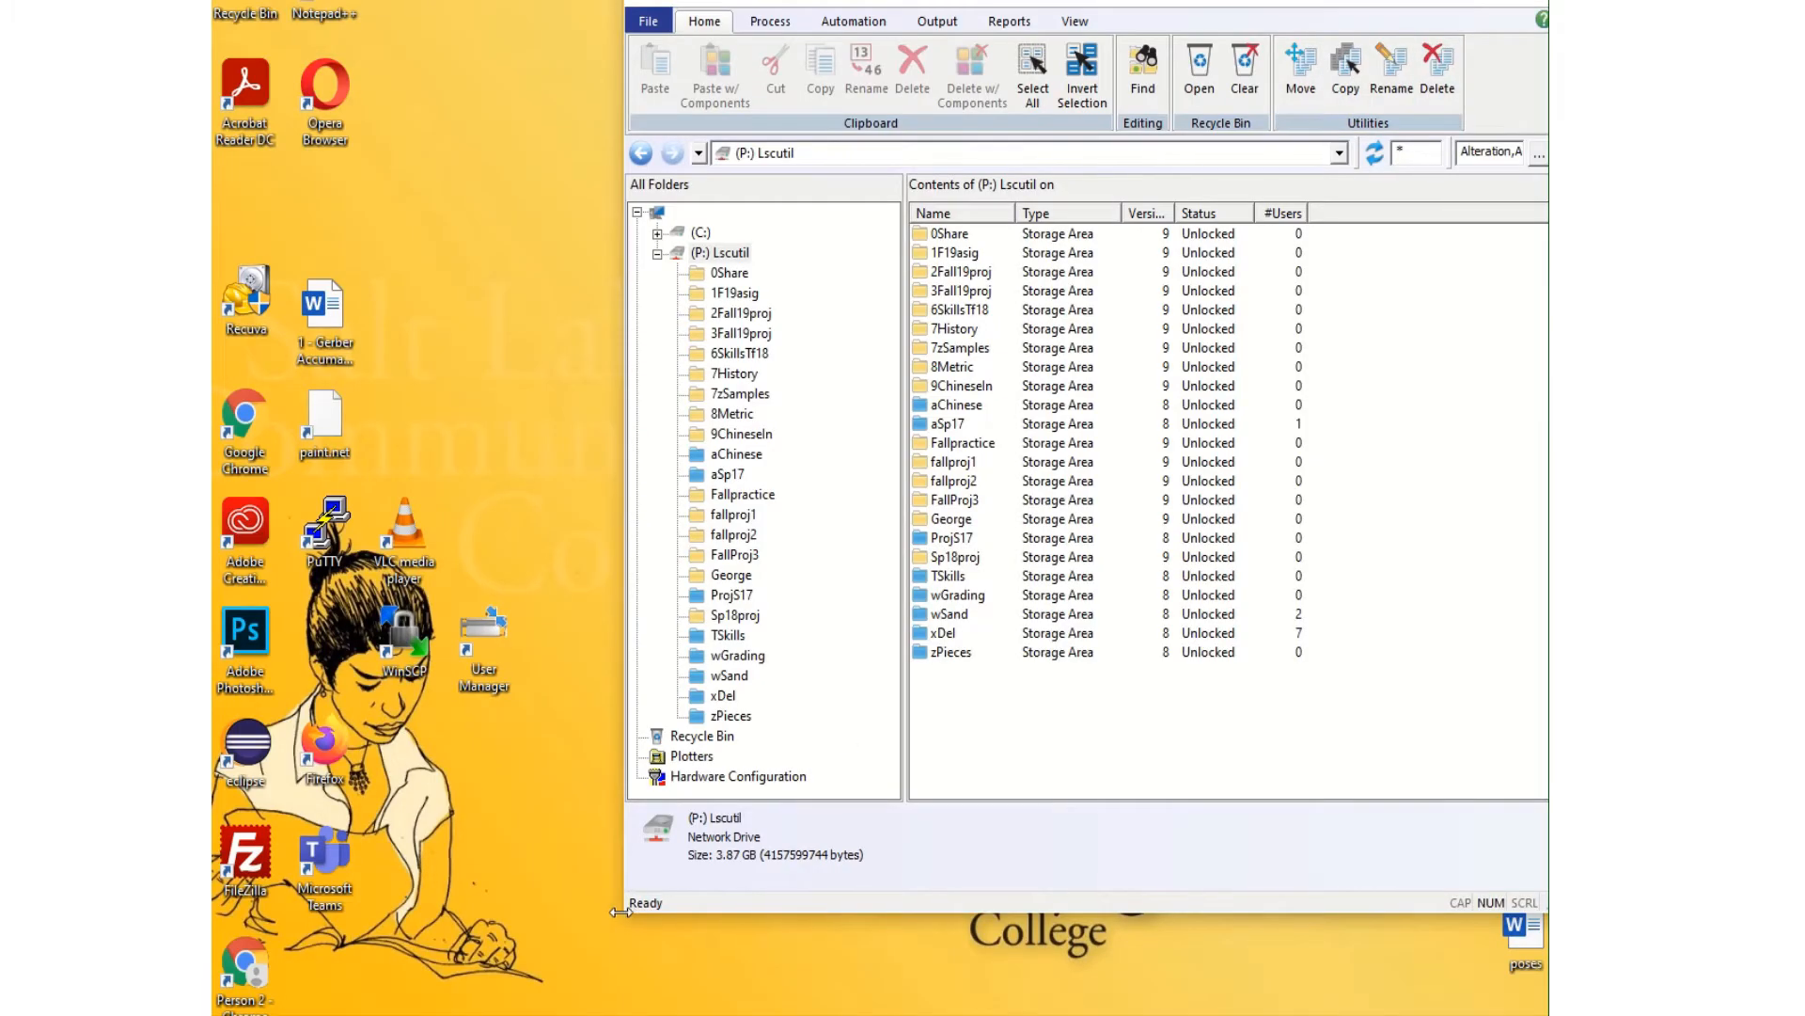
{"action": "left_click_drag", "start_coordinate": [621, 913], "coordinate": [217, 1008]}
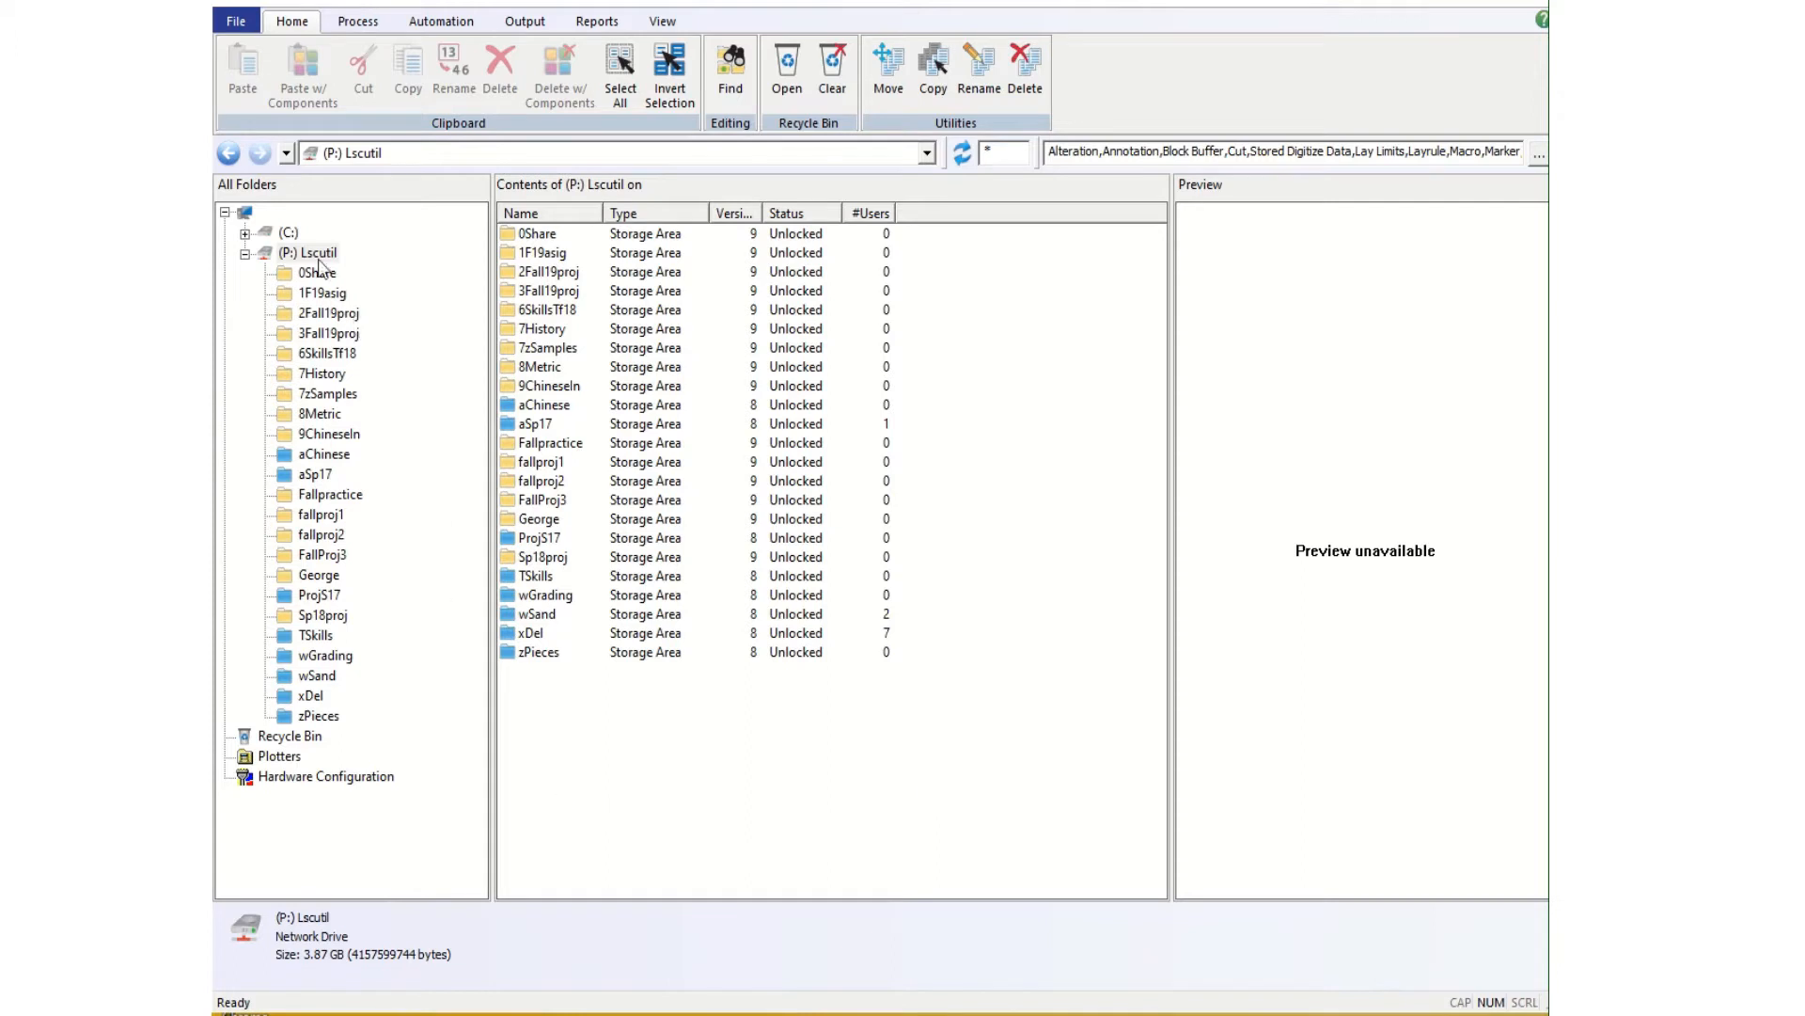
{"action": "left_click", "coordinate": [244, 234]}
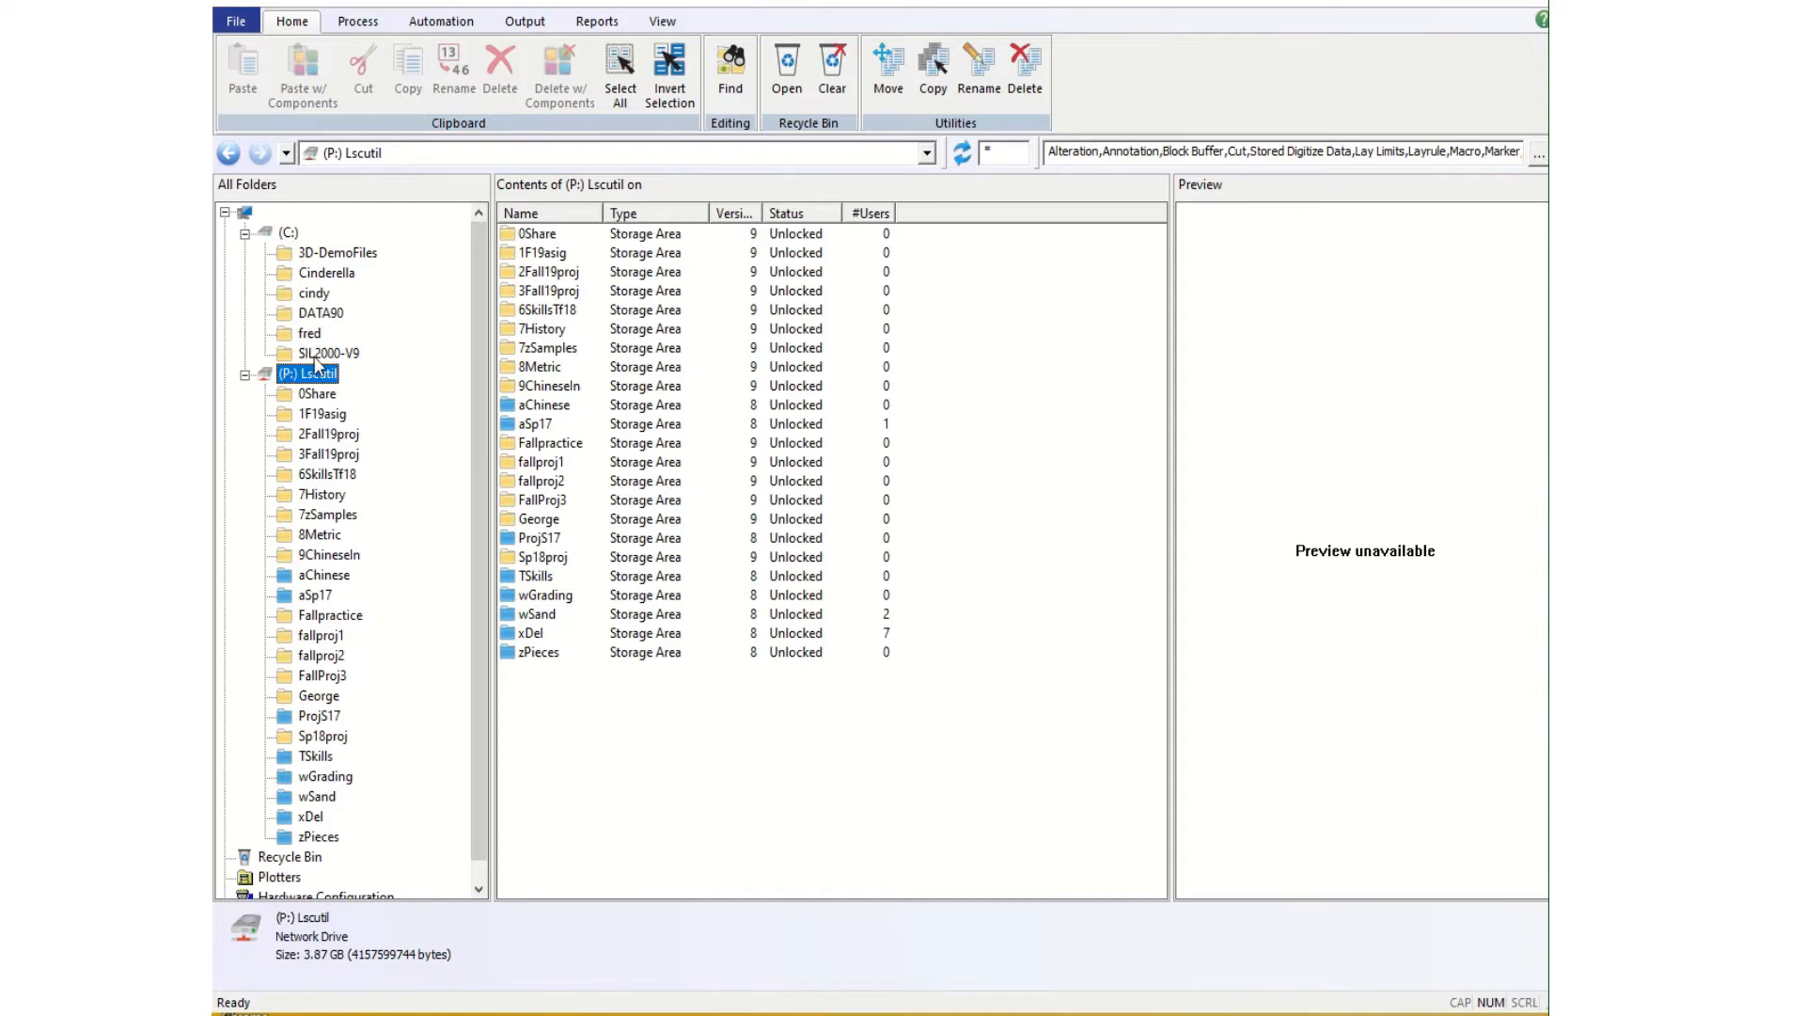
{"action": "left_click", "coordinate": [288, 233]}
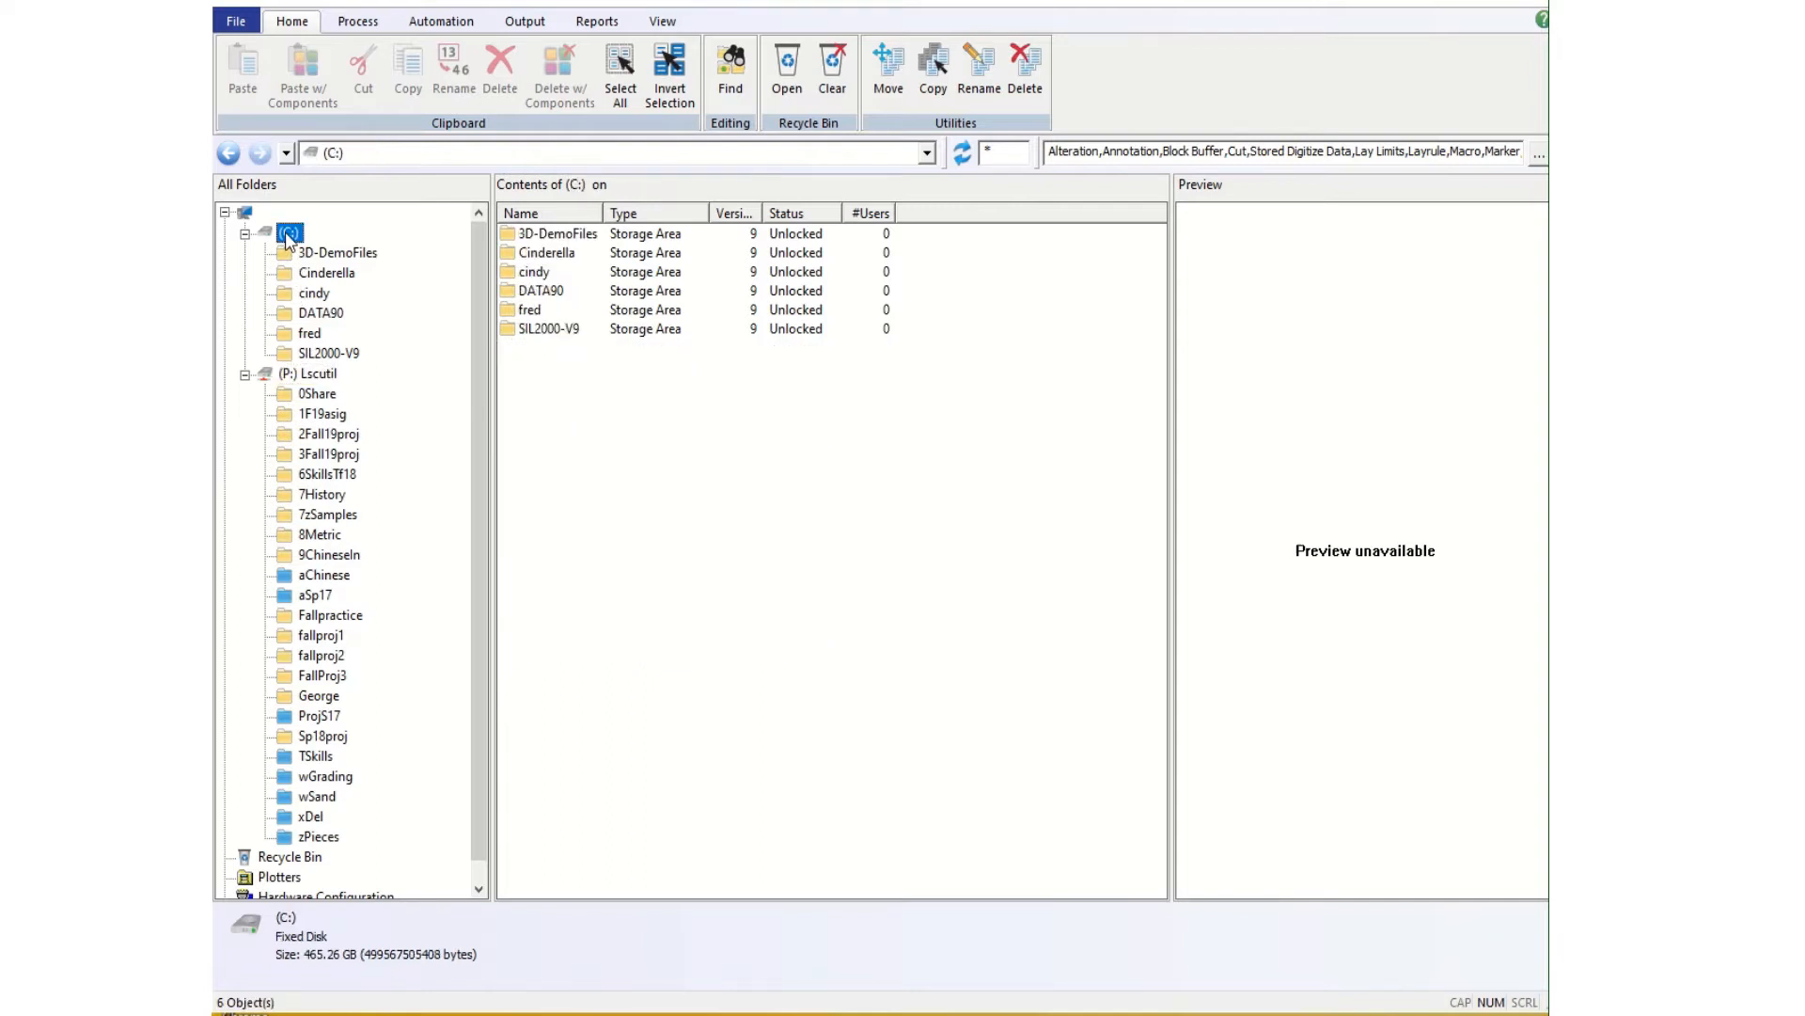
{"action": "right_click", "coordinate": [287, 235]}
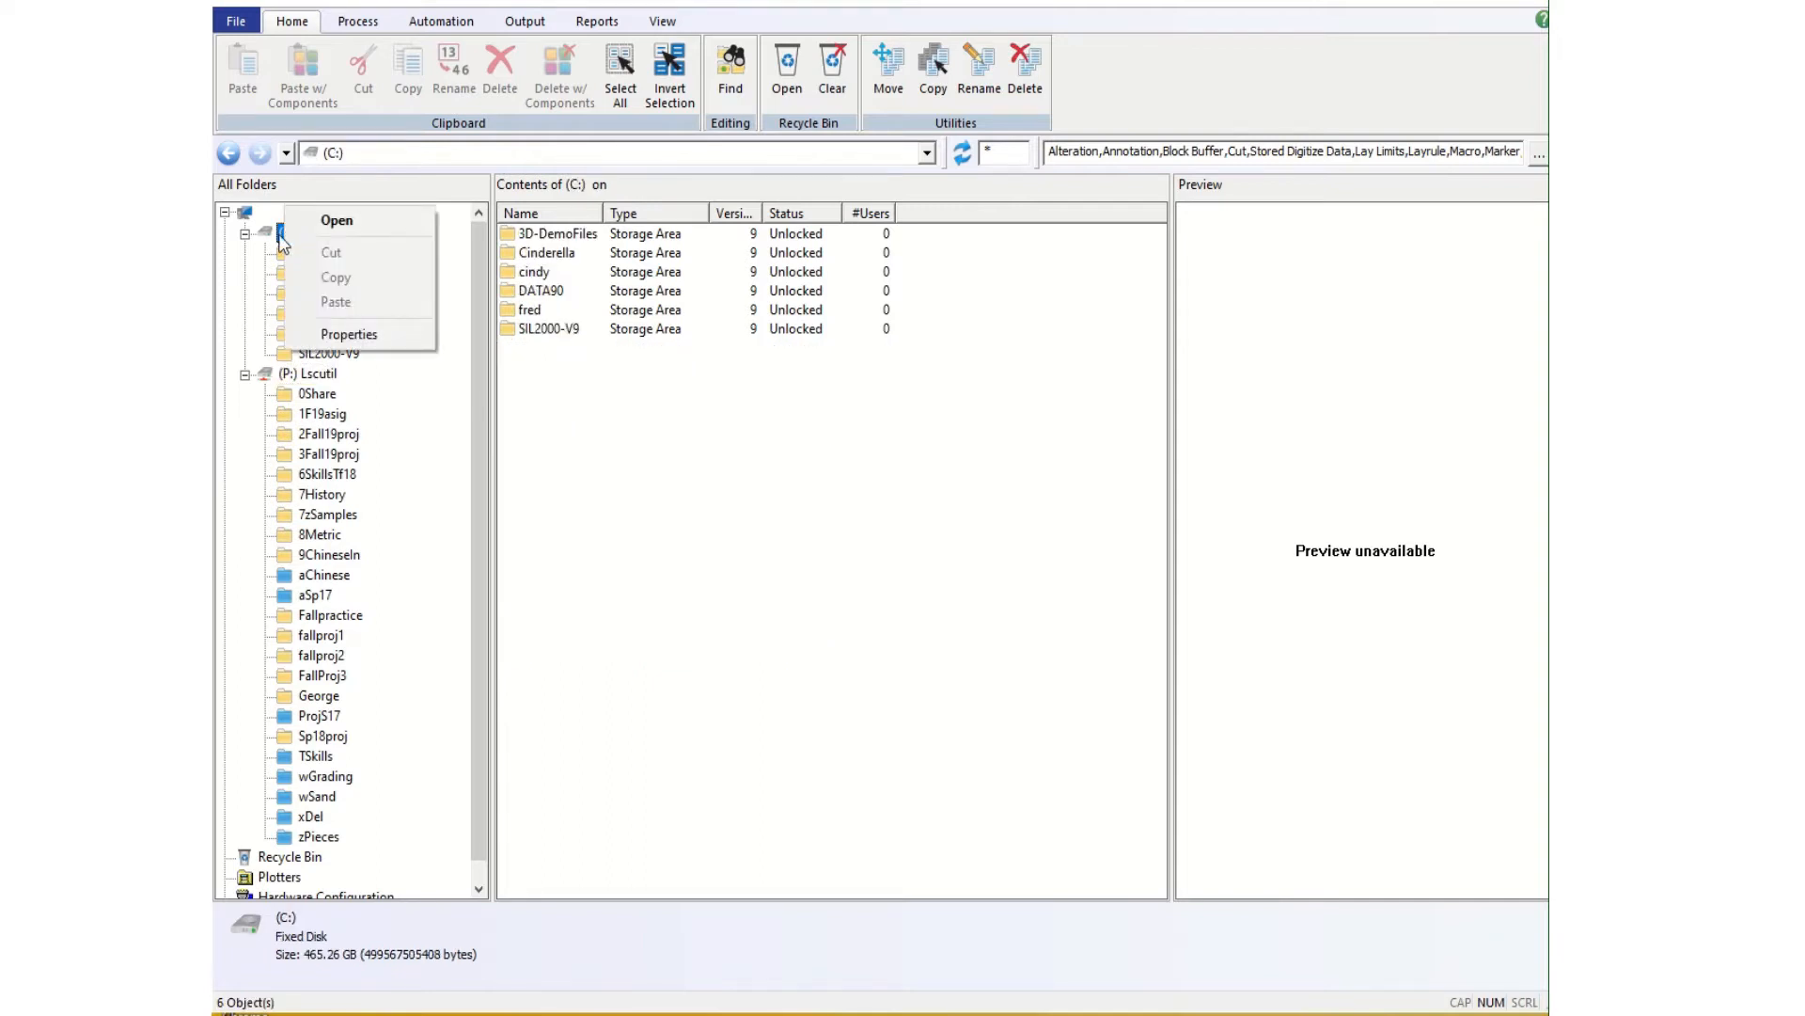
{"action": "left_click", "coordinate": [241, 34]}
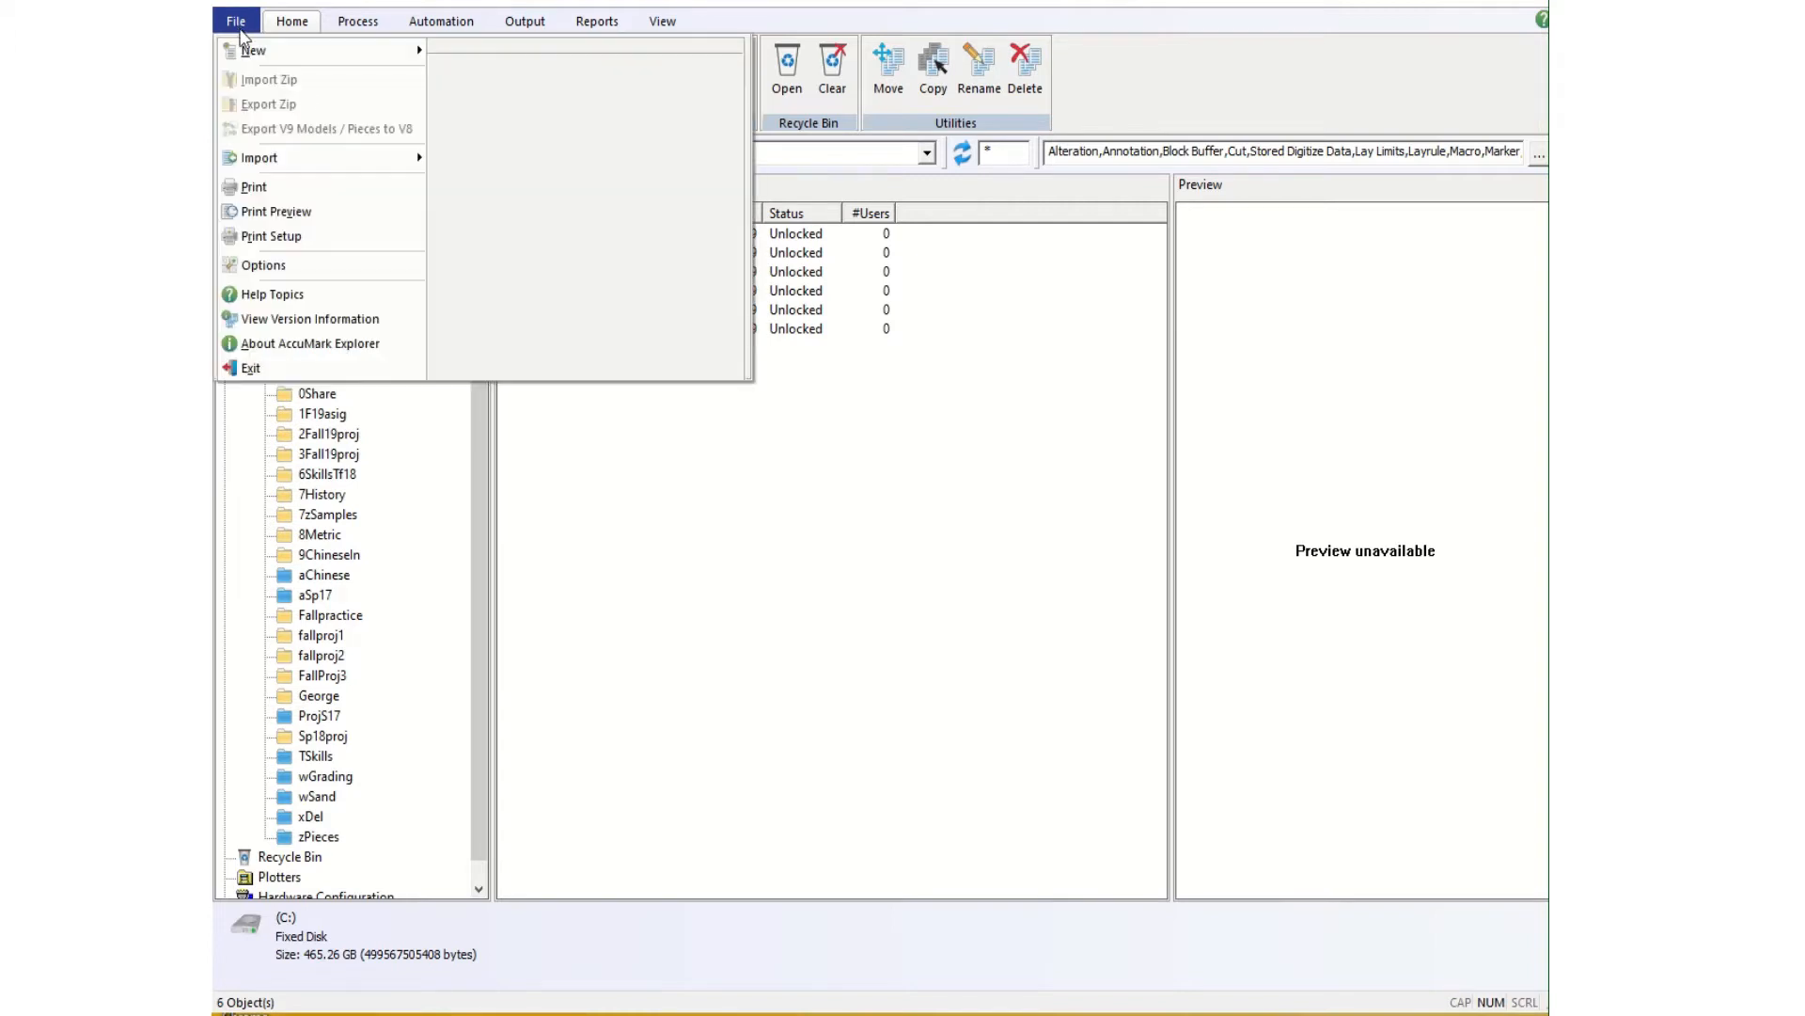
{"action": "mouse_move", "coordinate": [412, 60]}
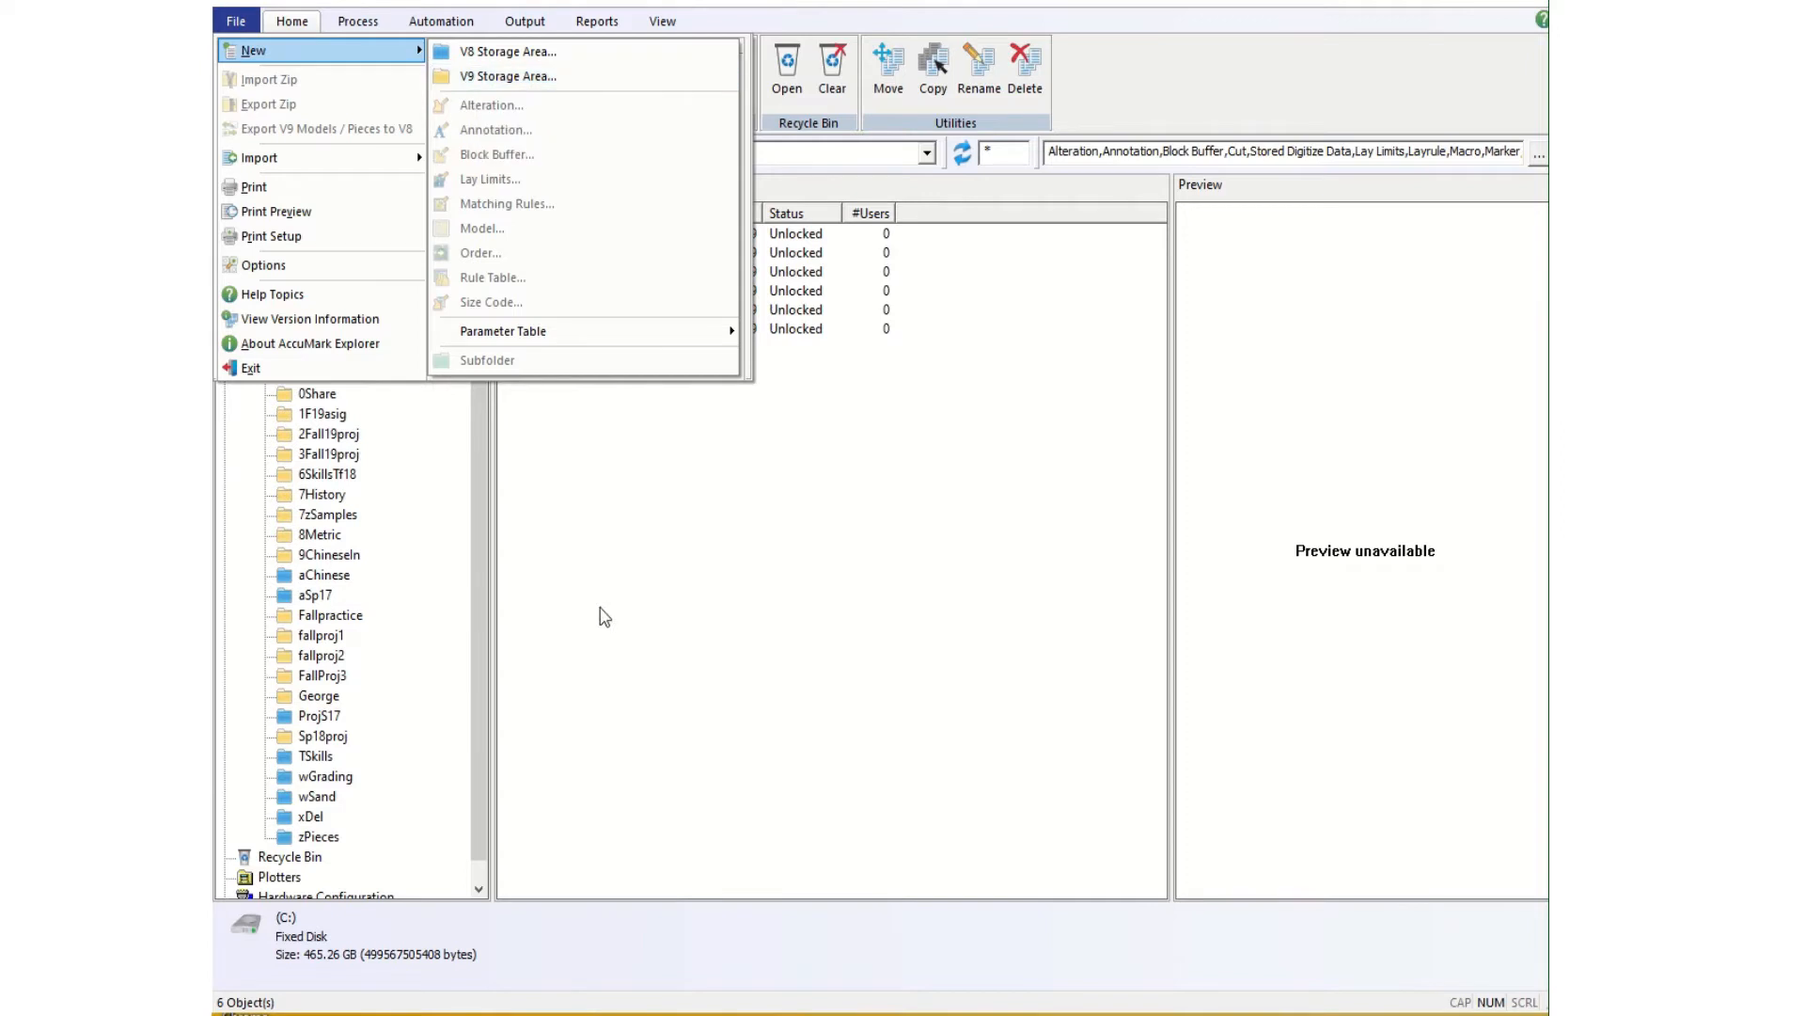
{"action": "left_click", "coordinate": [481, 585]}
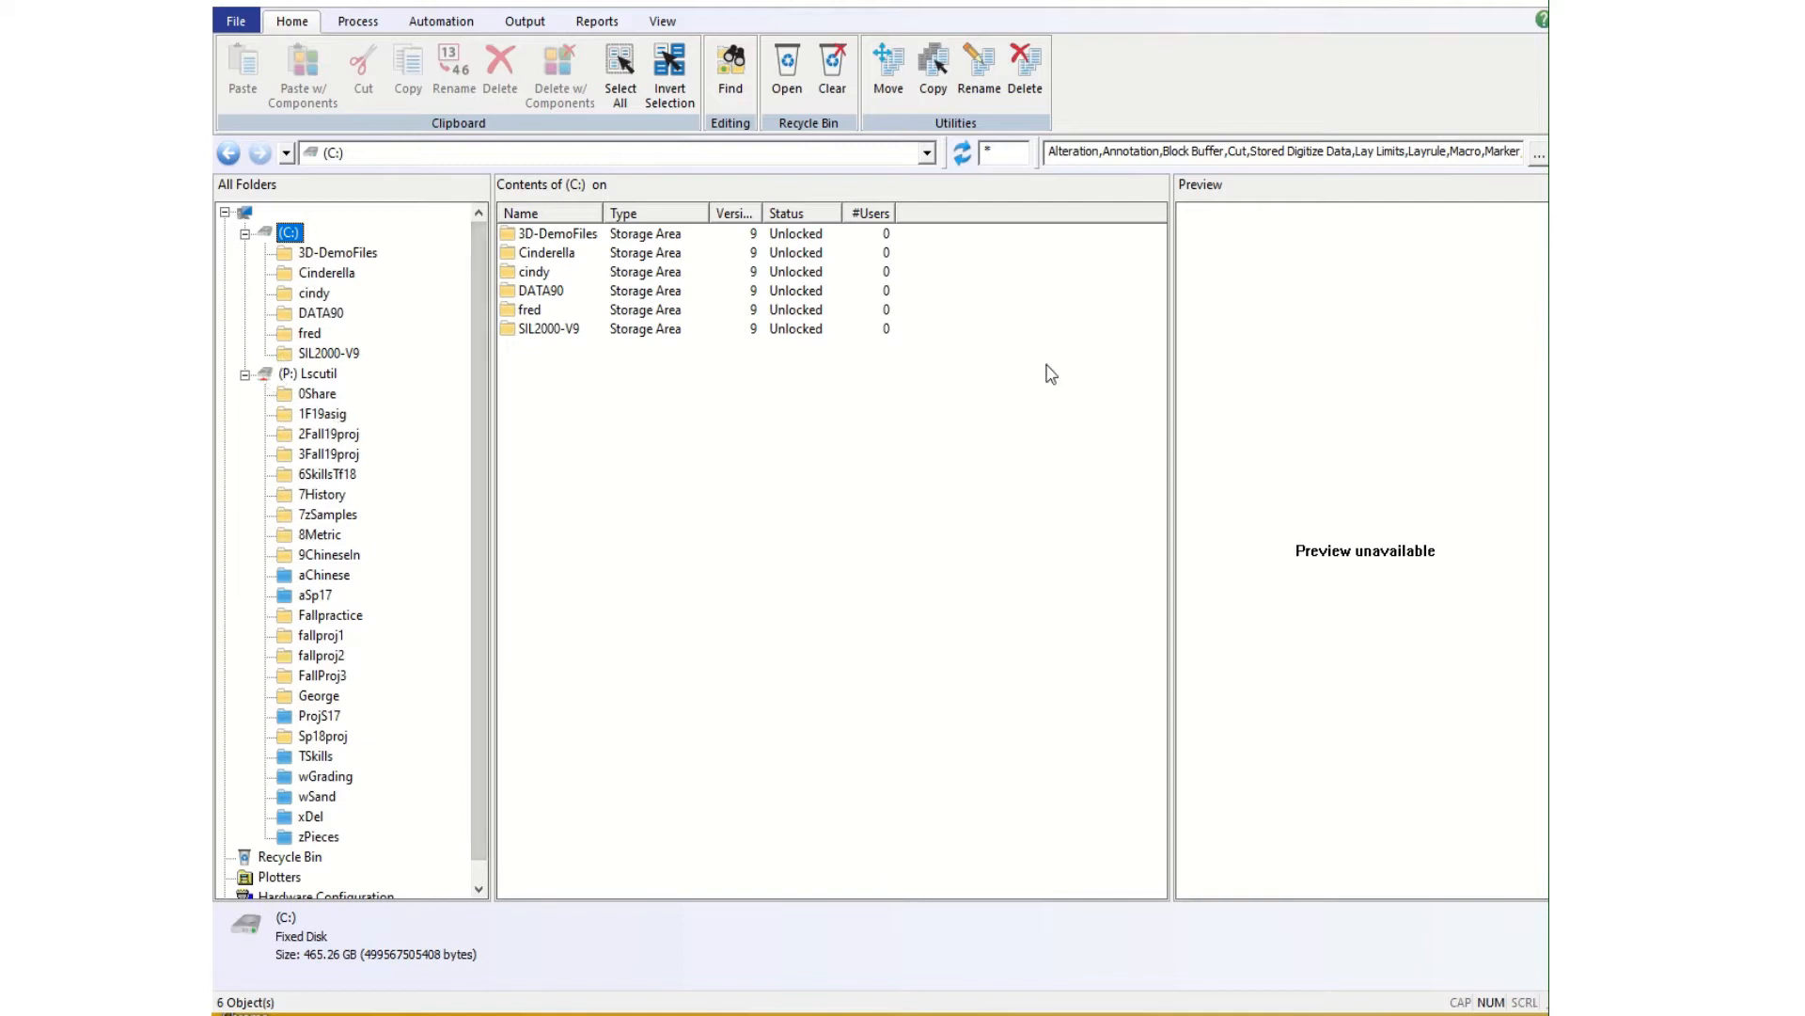
Close AccuMark Explorer and relaunch it from the desktop, including minimizing and restoring its window
{"action": "left_click", "coordinate": [1540, 6]}
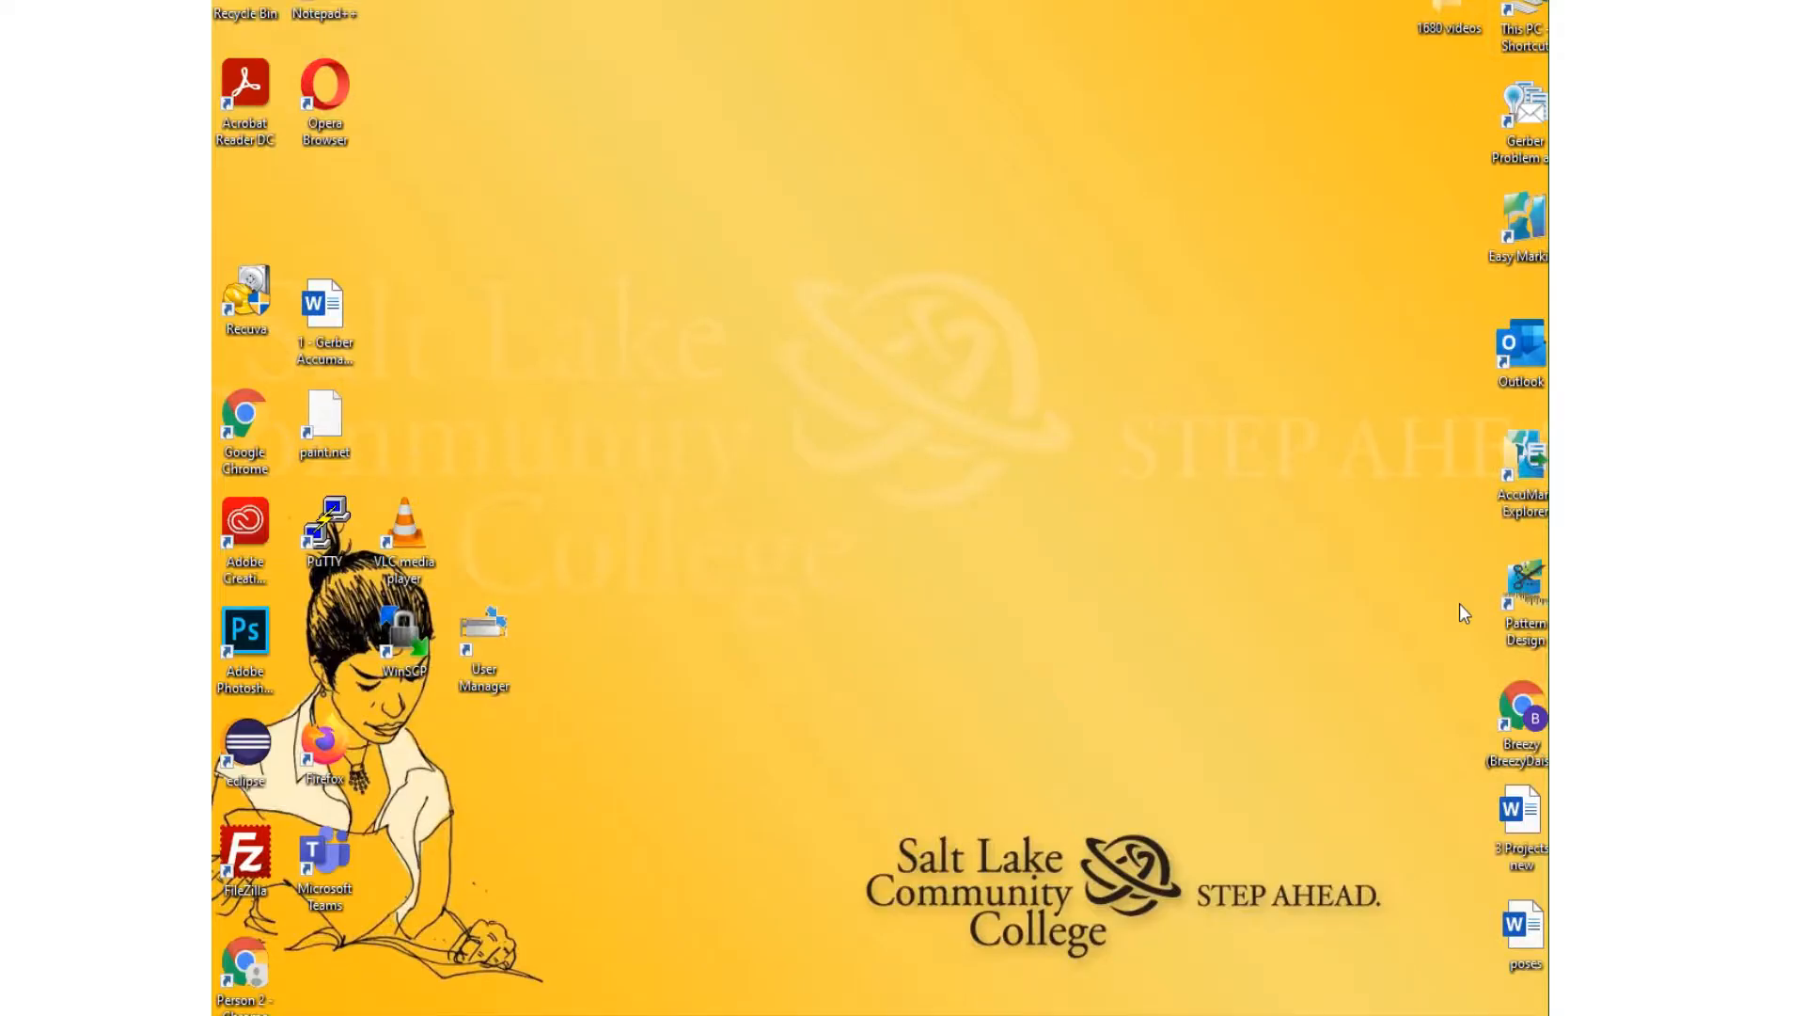
{"action": "double_click", "coordinate": [1528, 486]}
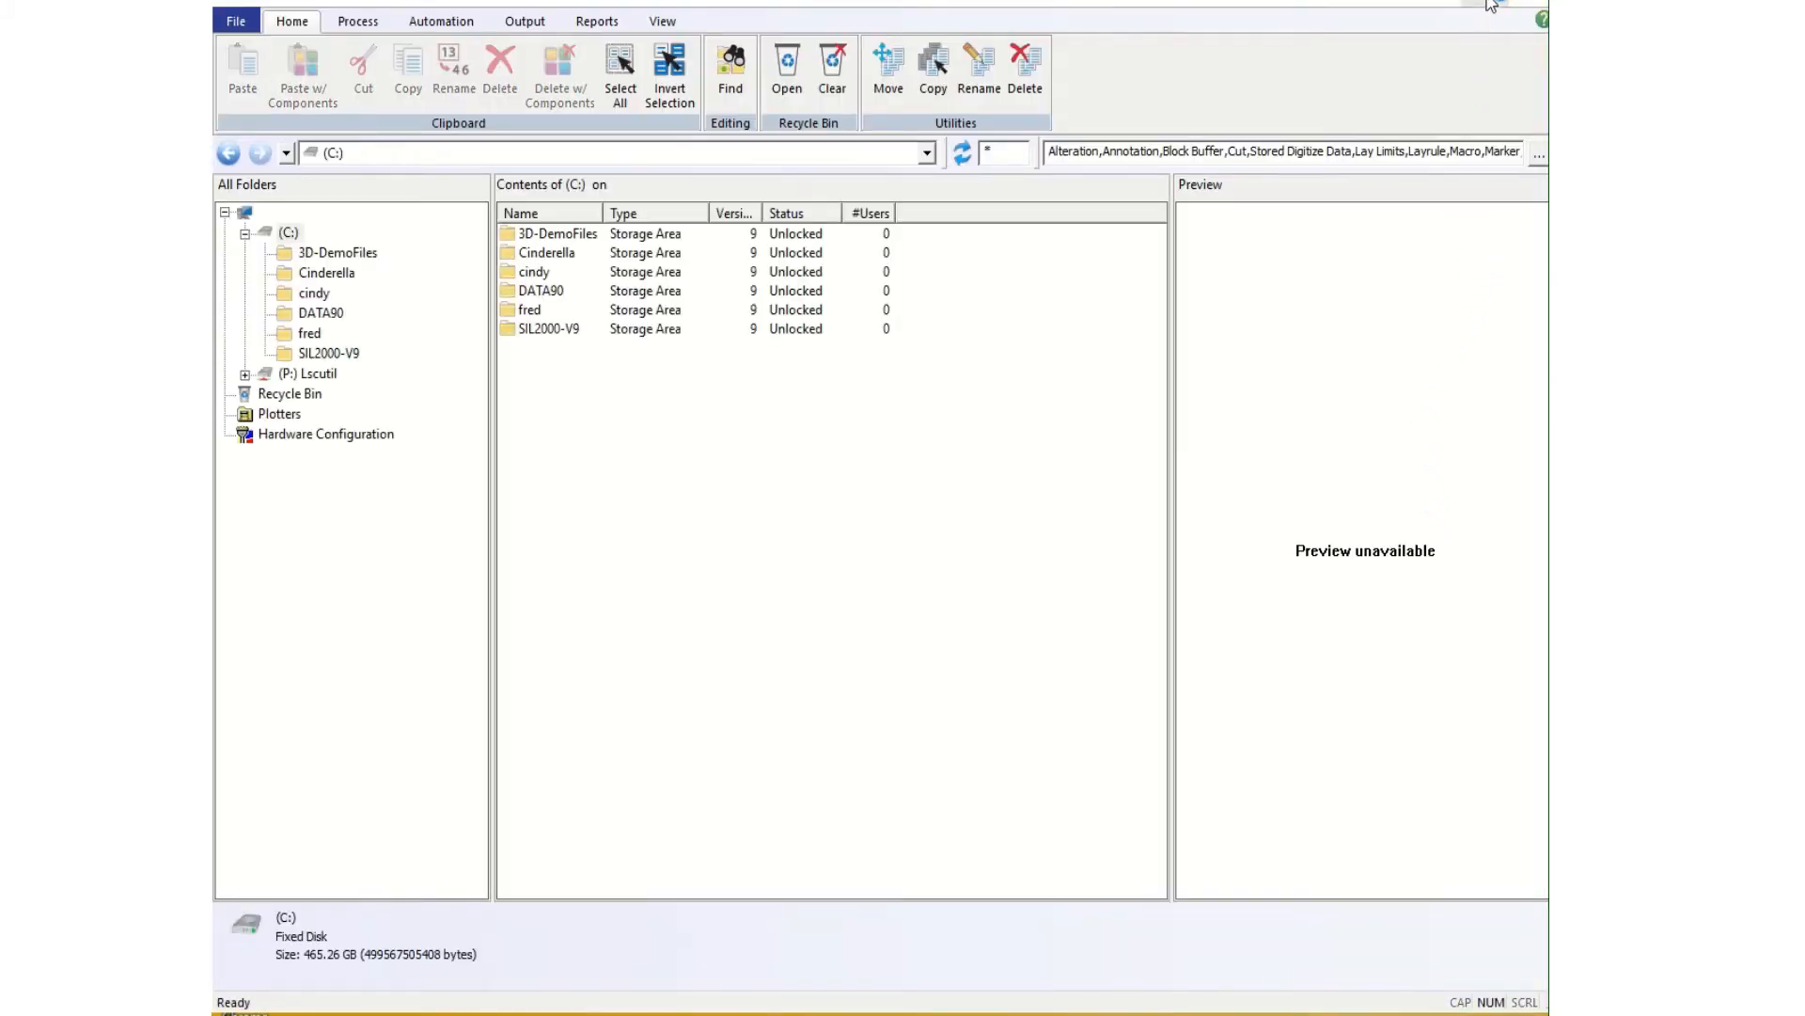
{"action": "left_click", "coordinate": [1439, 6]}
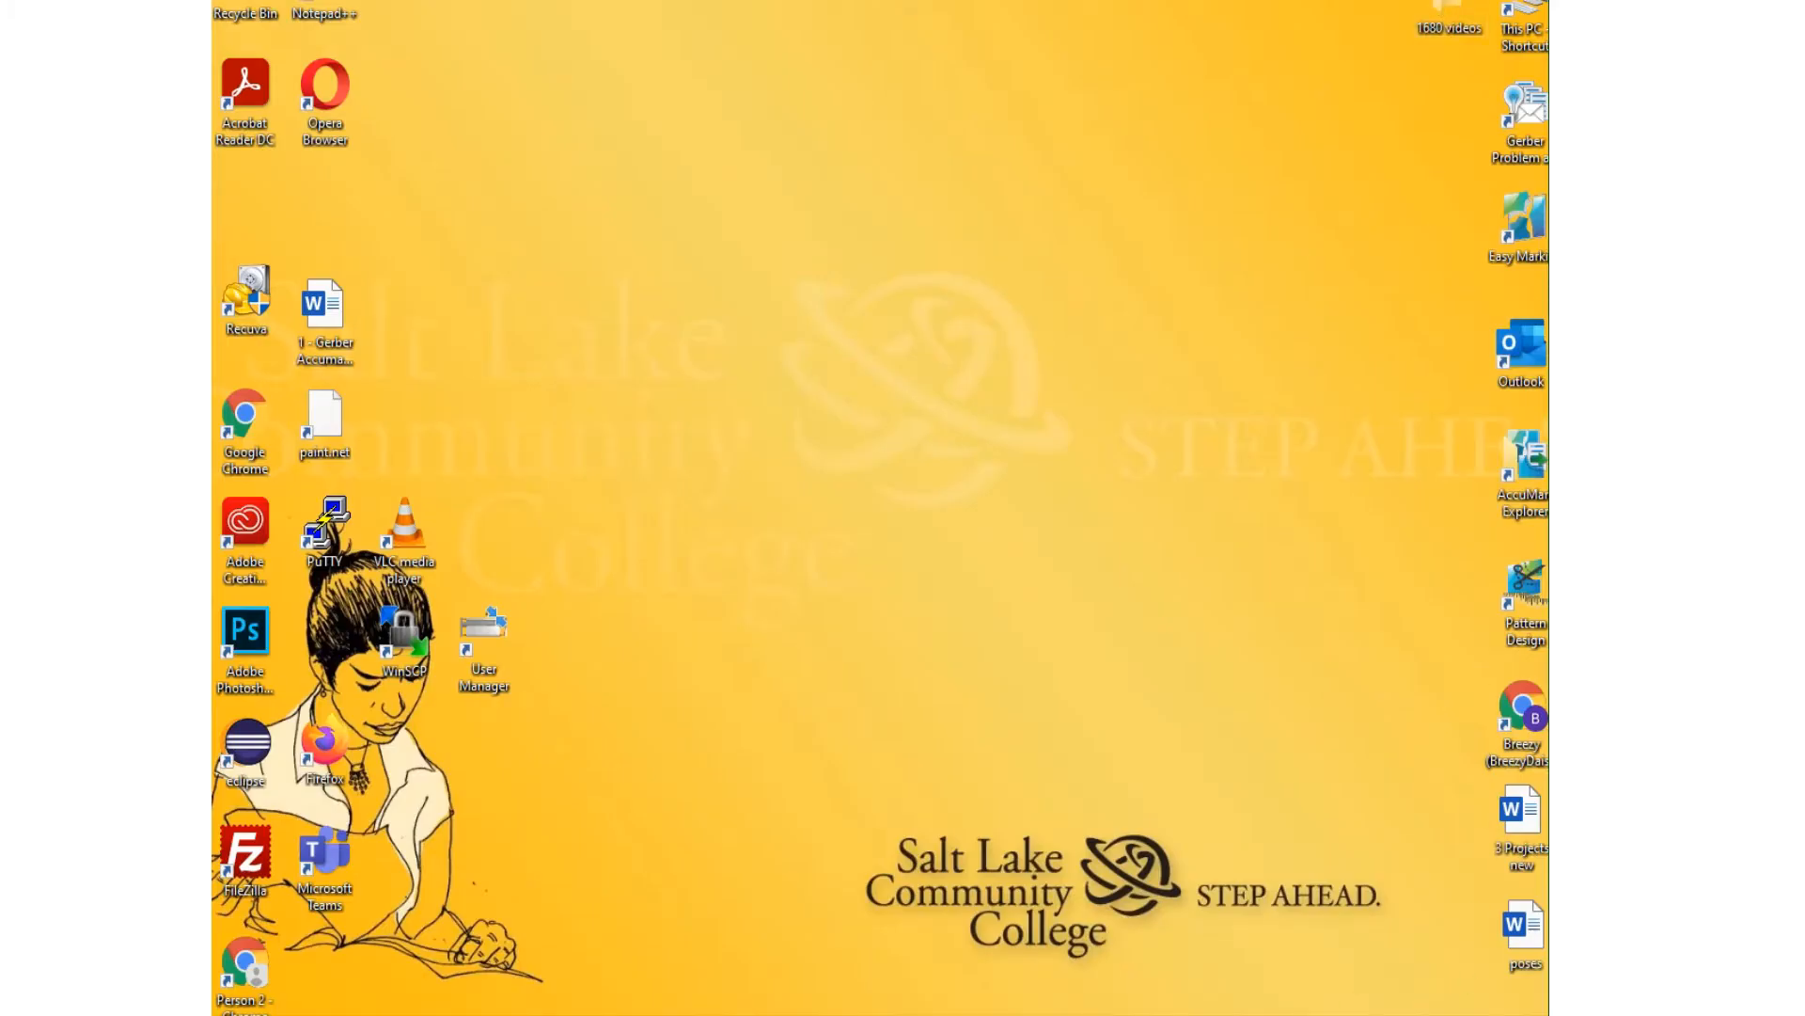
{"action": "left_click", "coordinate": [1346, 1013]}
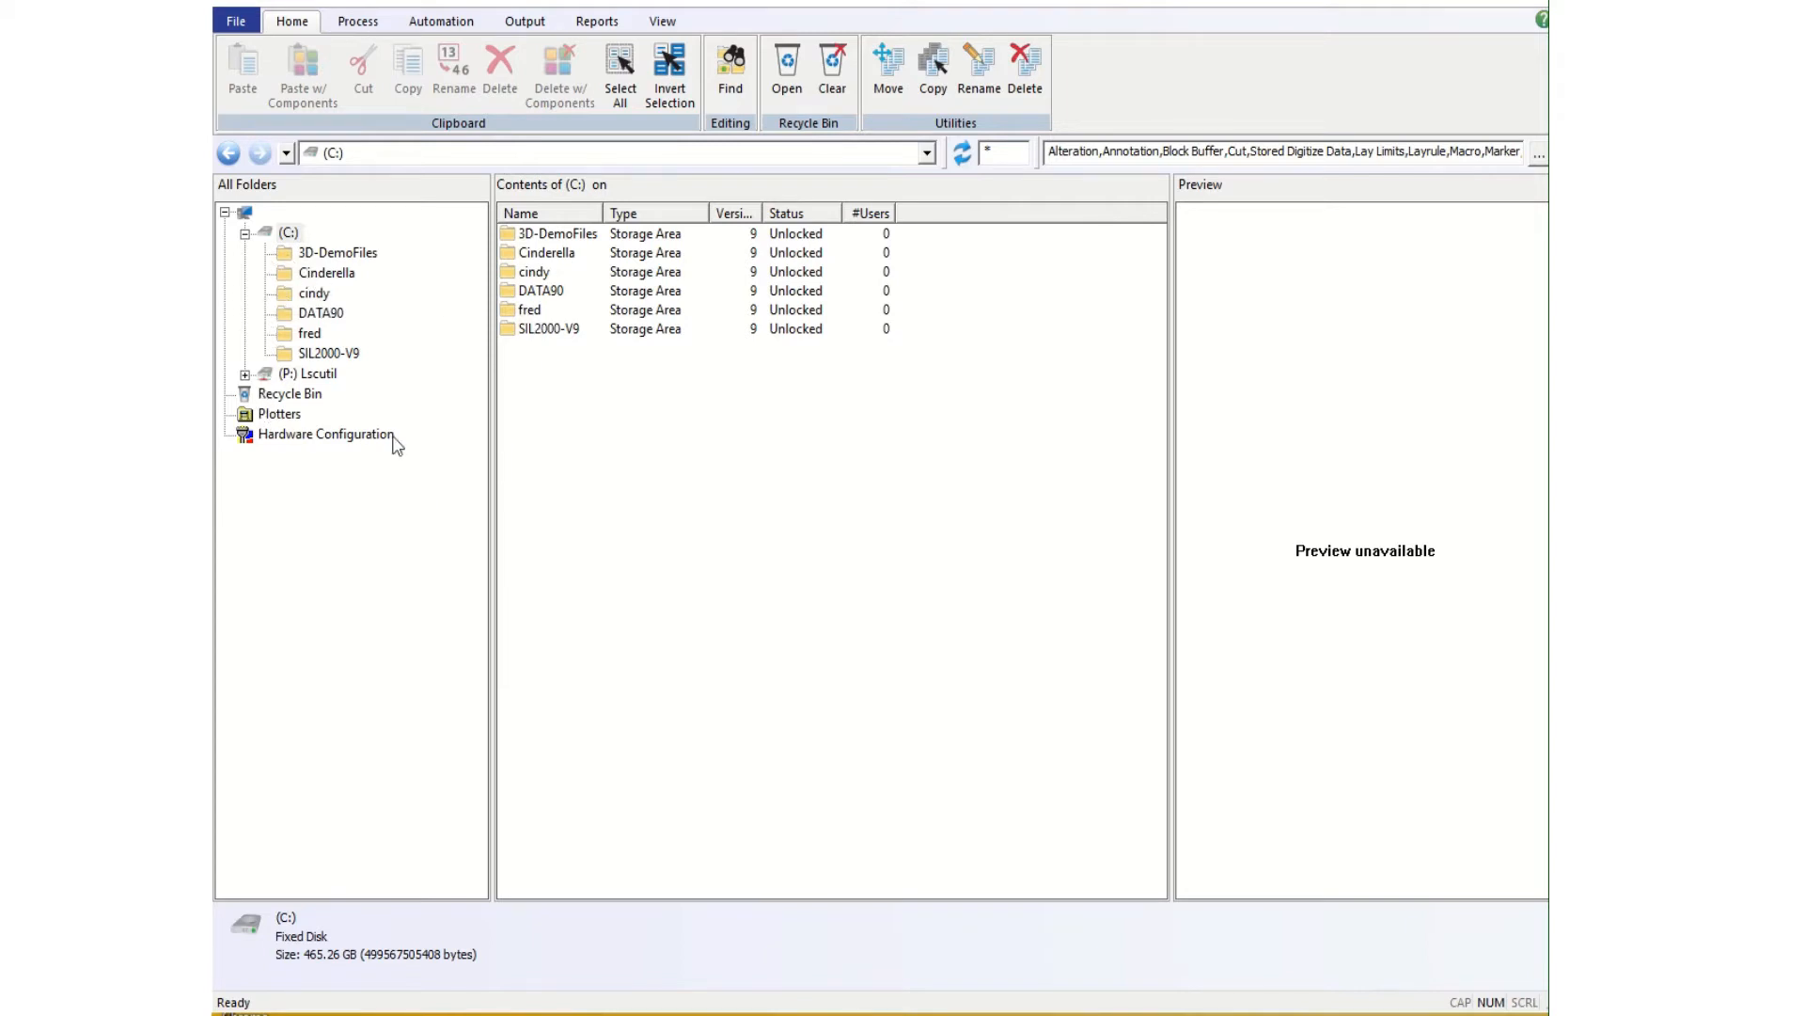
Create a new V9 storage area on the C: drive, named with the user's first name
{"action": "left_click", "coordinate": [289, 234]}
{"action": "left_click", "coordinate": [236, 23]}
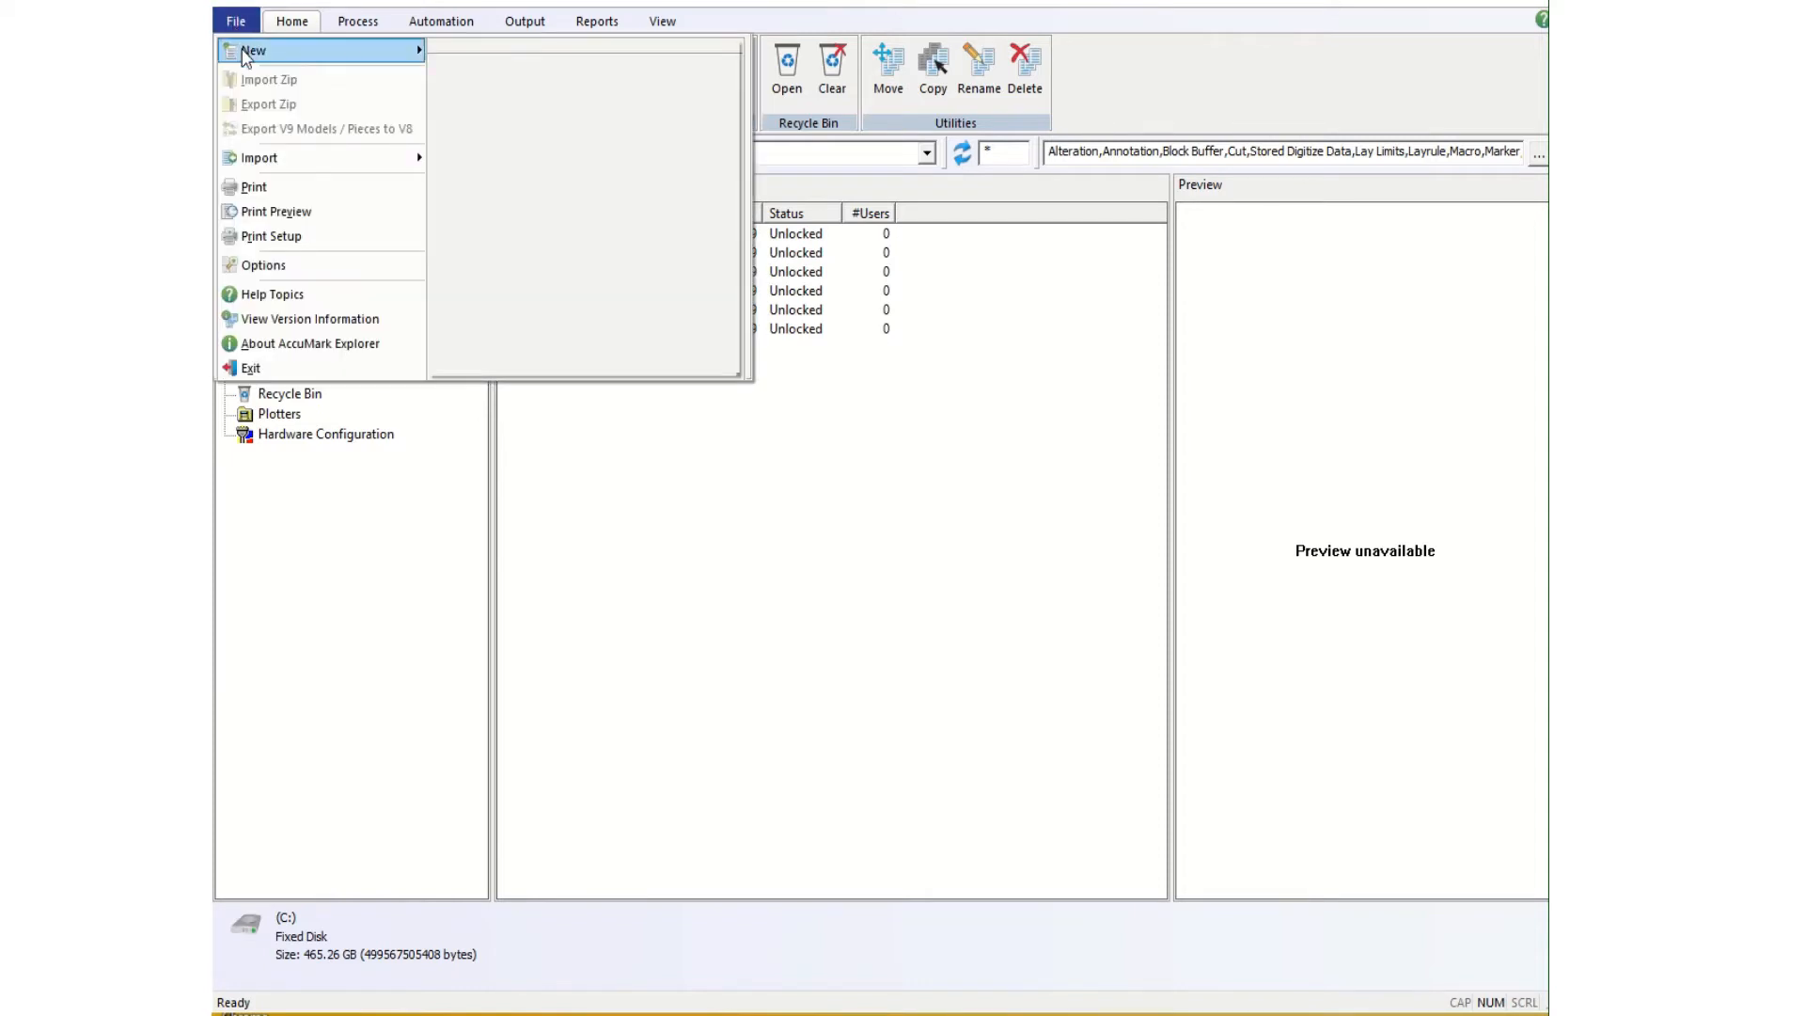
{"action": "mouse_move", "coordinate": [273, 51]}
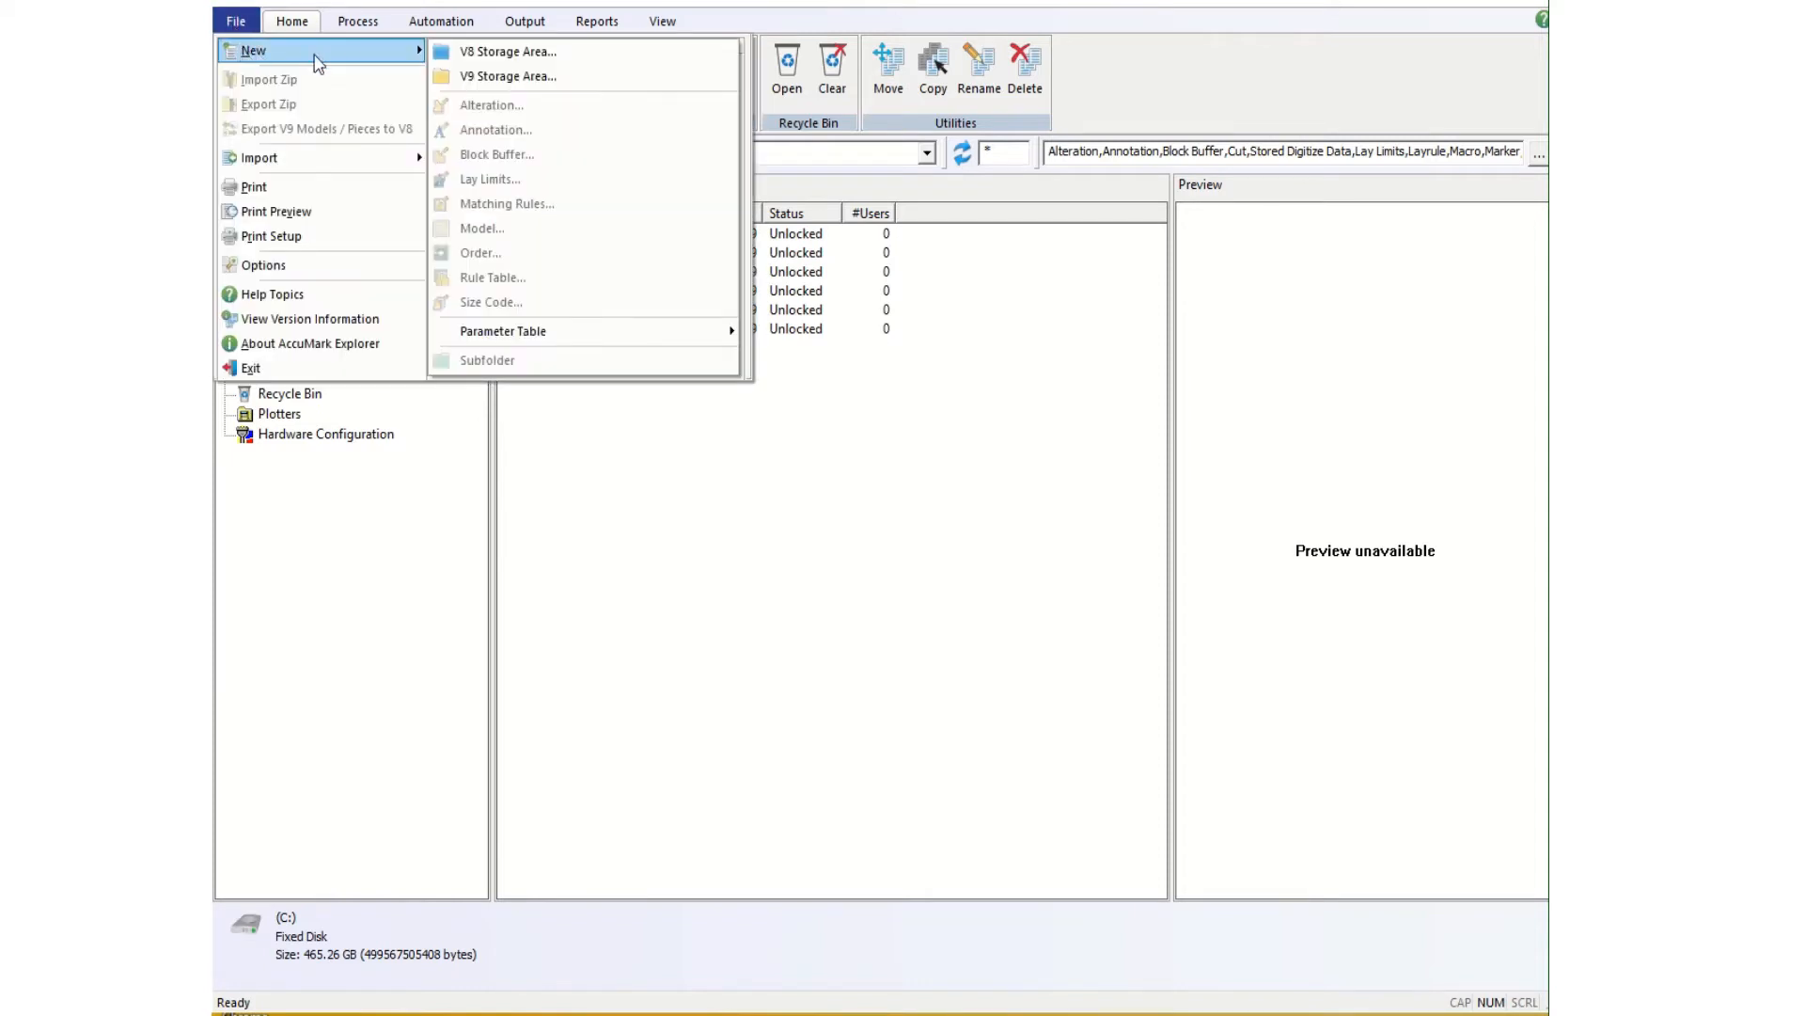
{"action": "left_click", "coordinate": [489, 77]}
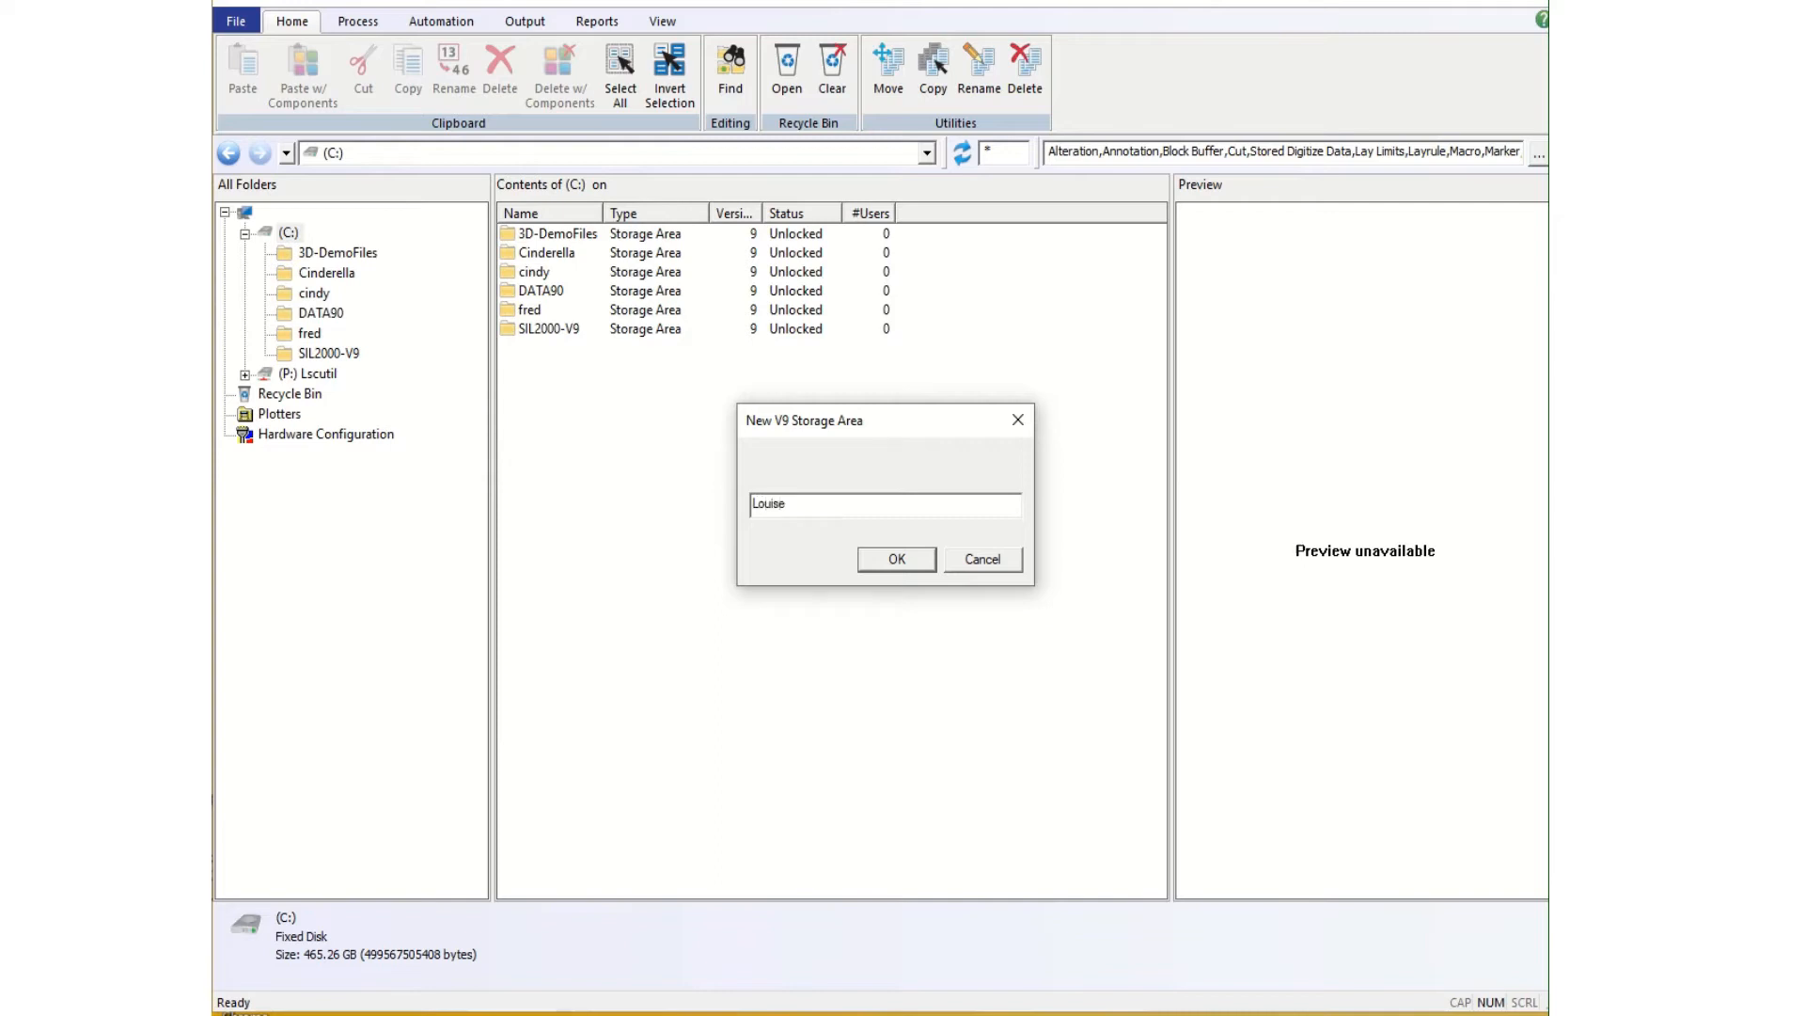
{"action": "left_click", "coordinate": [887, 564]}
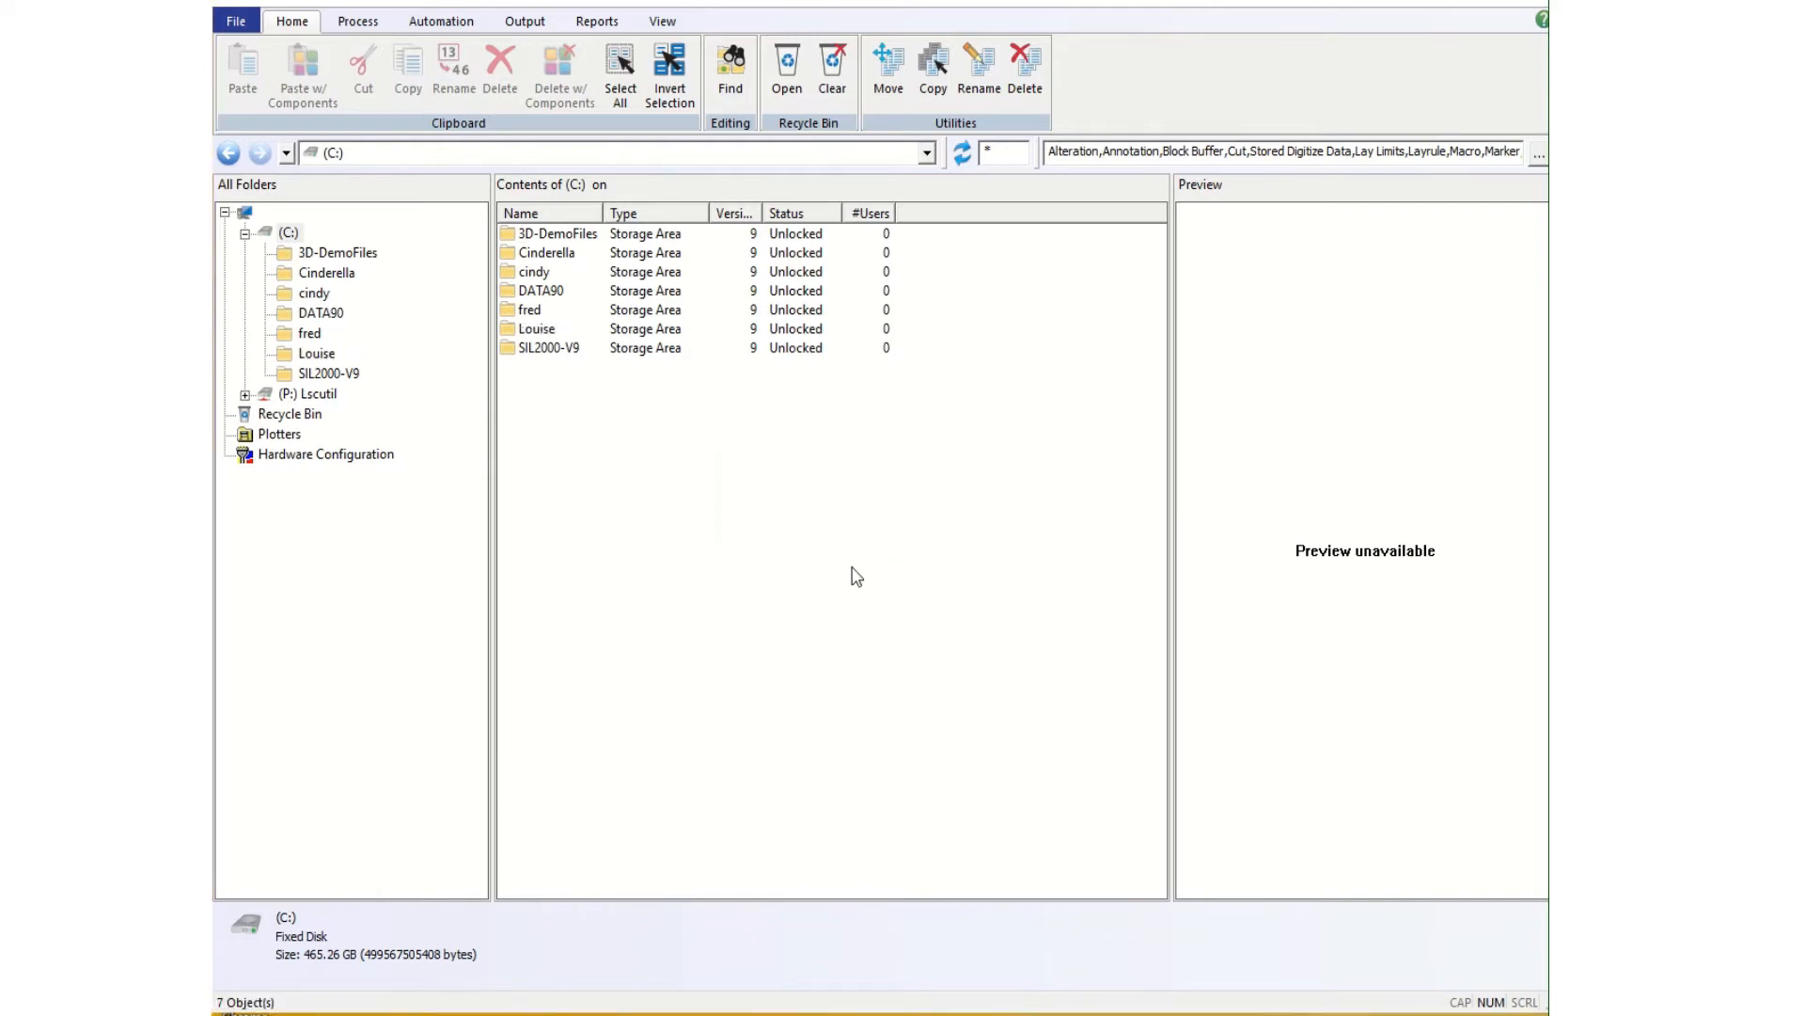
View the default contents of the new storage area and the contents of the DATA90 storage area
{"action": "left_click", "coordinate": [518, 337]}
{"action": "left_click", "coordinate": [319, 353]}
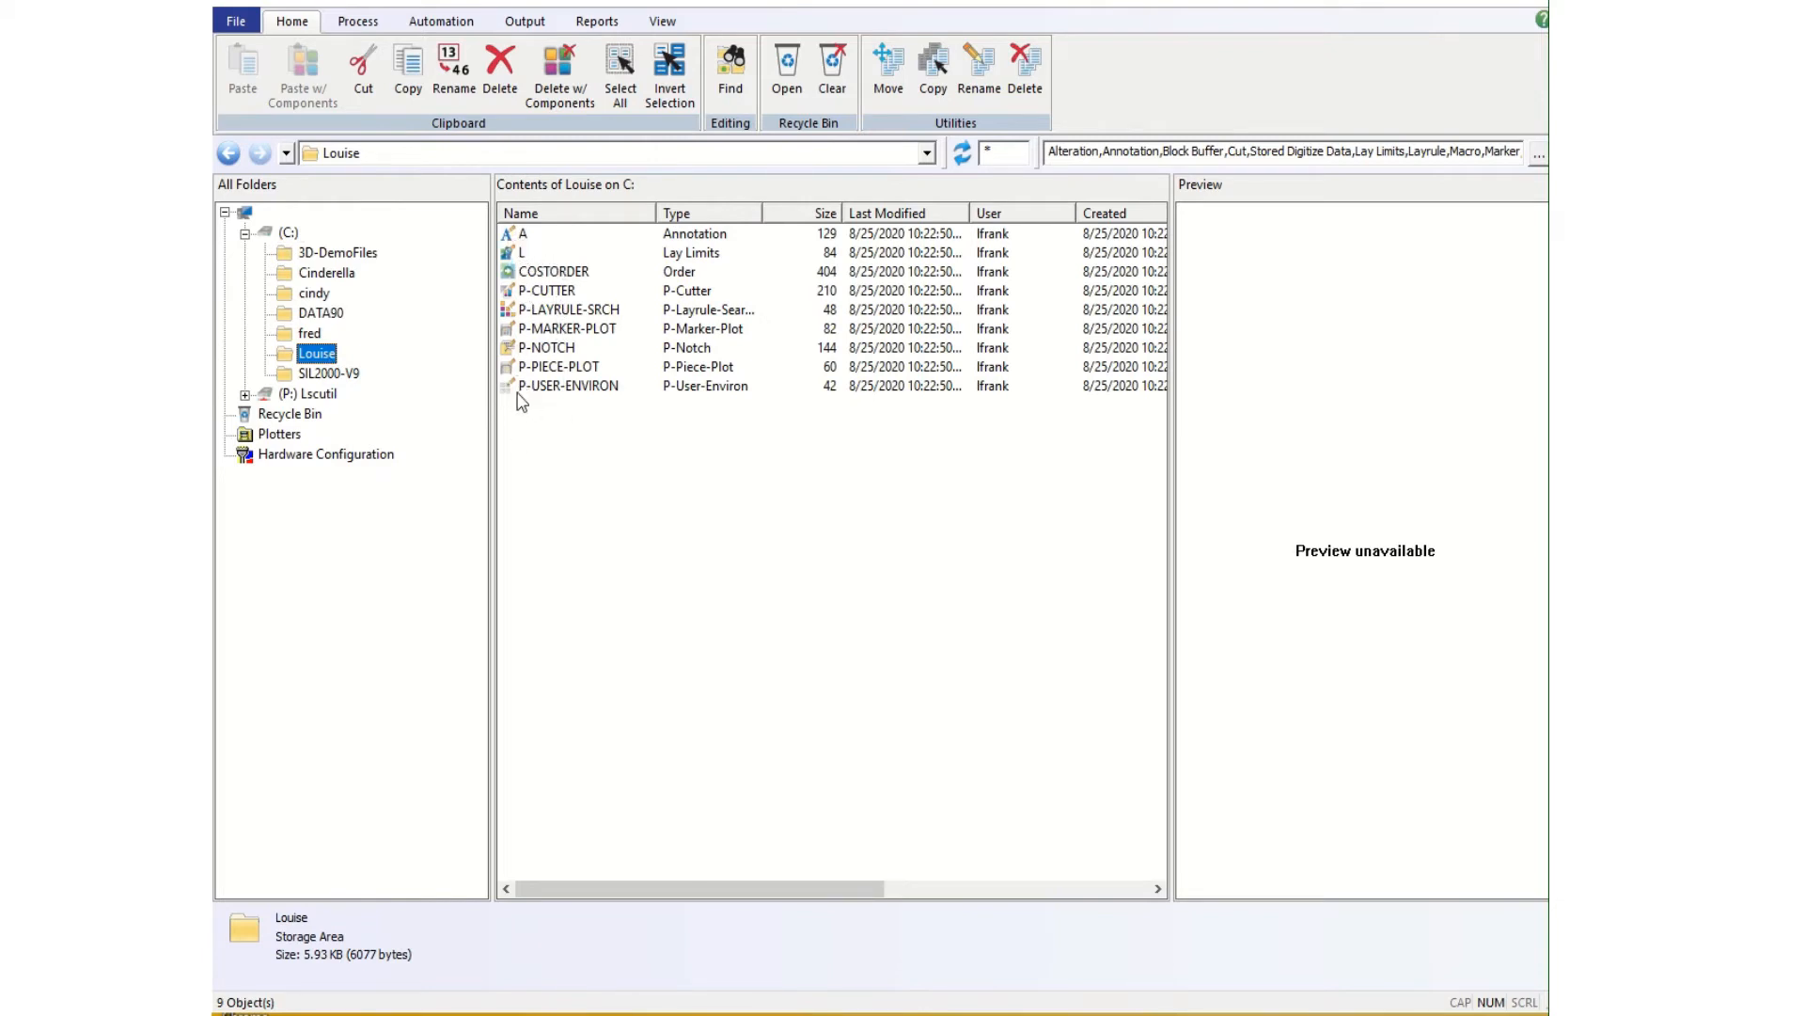
{"action": "left_click", "coordinate": [316, 315]}
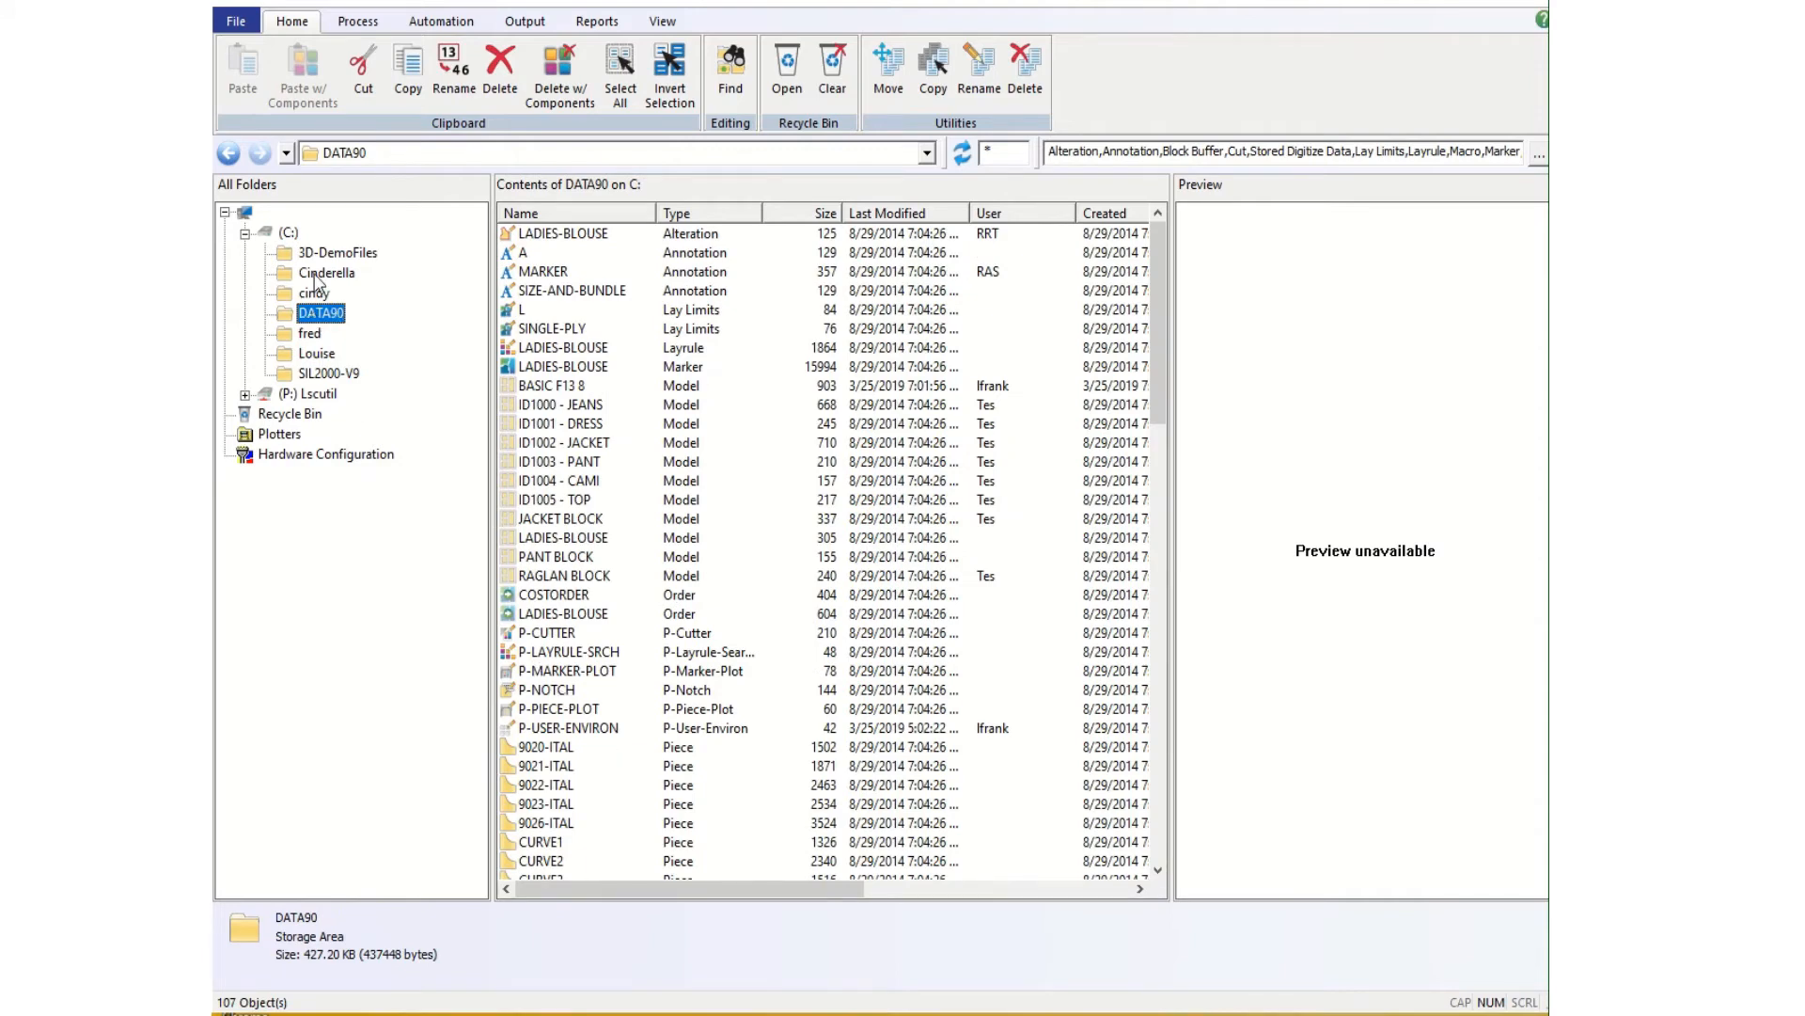
Open the Cinderella storage area and preview its bodice back, bodice front, skirt back and plain sleeve pieces
{"action": "left_click", "coordinate": [318, 274]}
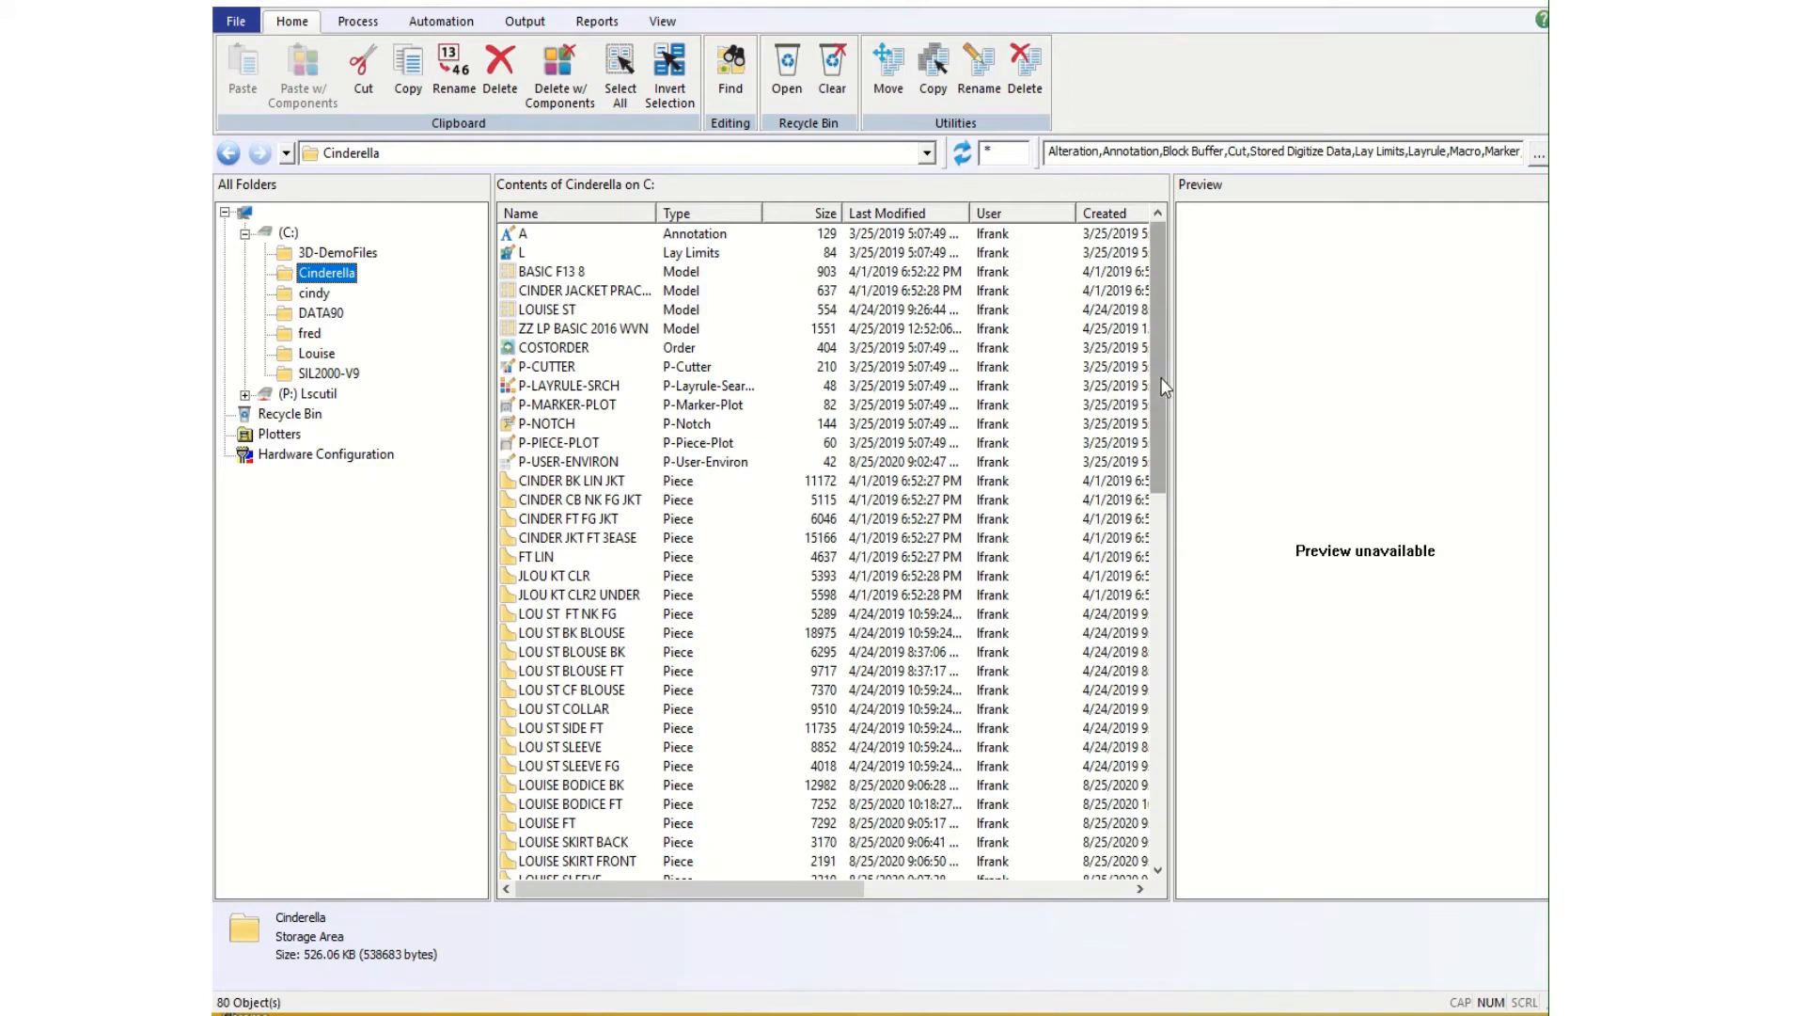
{"action": "left_click_drag", "start_coordinate": [1162, 381], "coordinate": [1151, 424]}
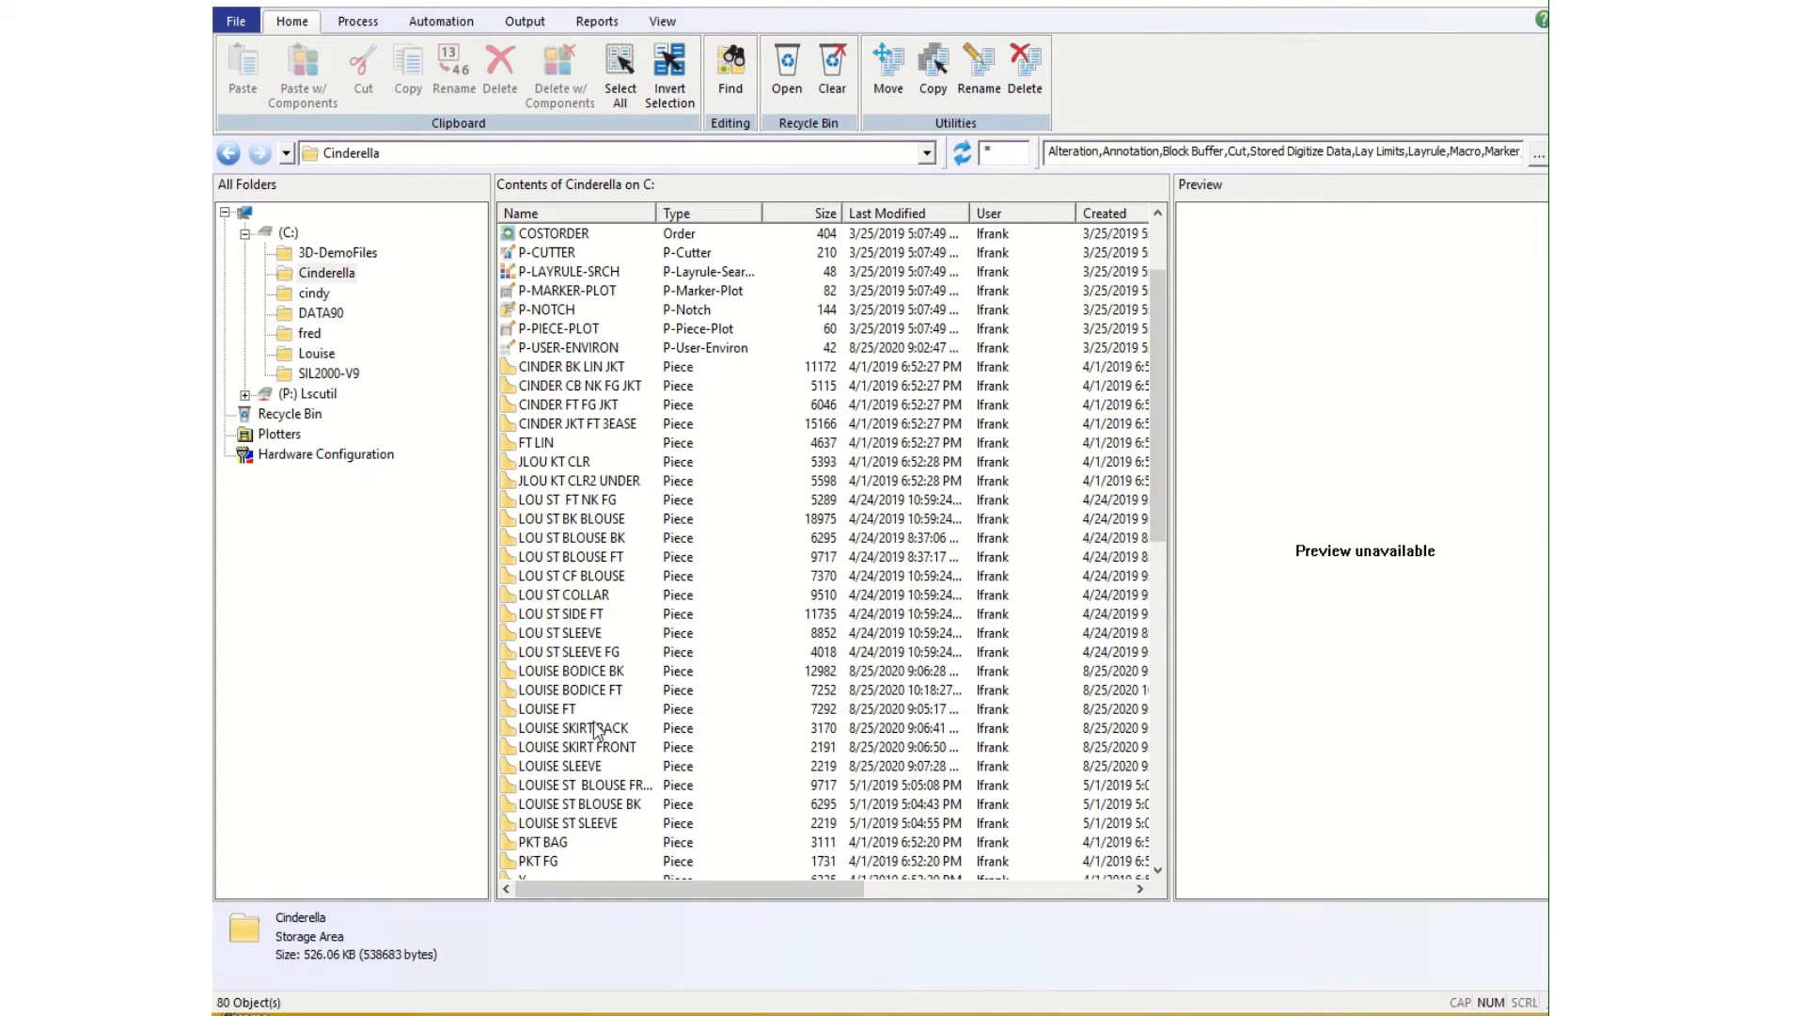
{"action": "left_click", "coordinate": [551, 673]}
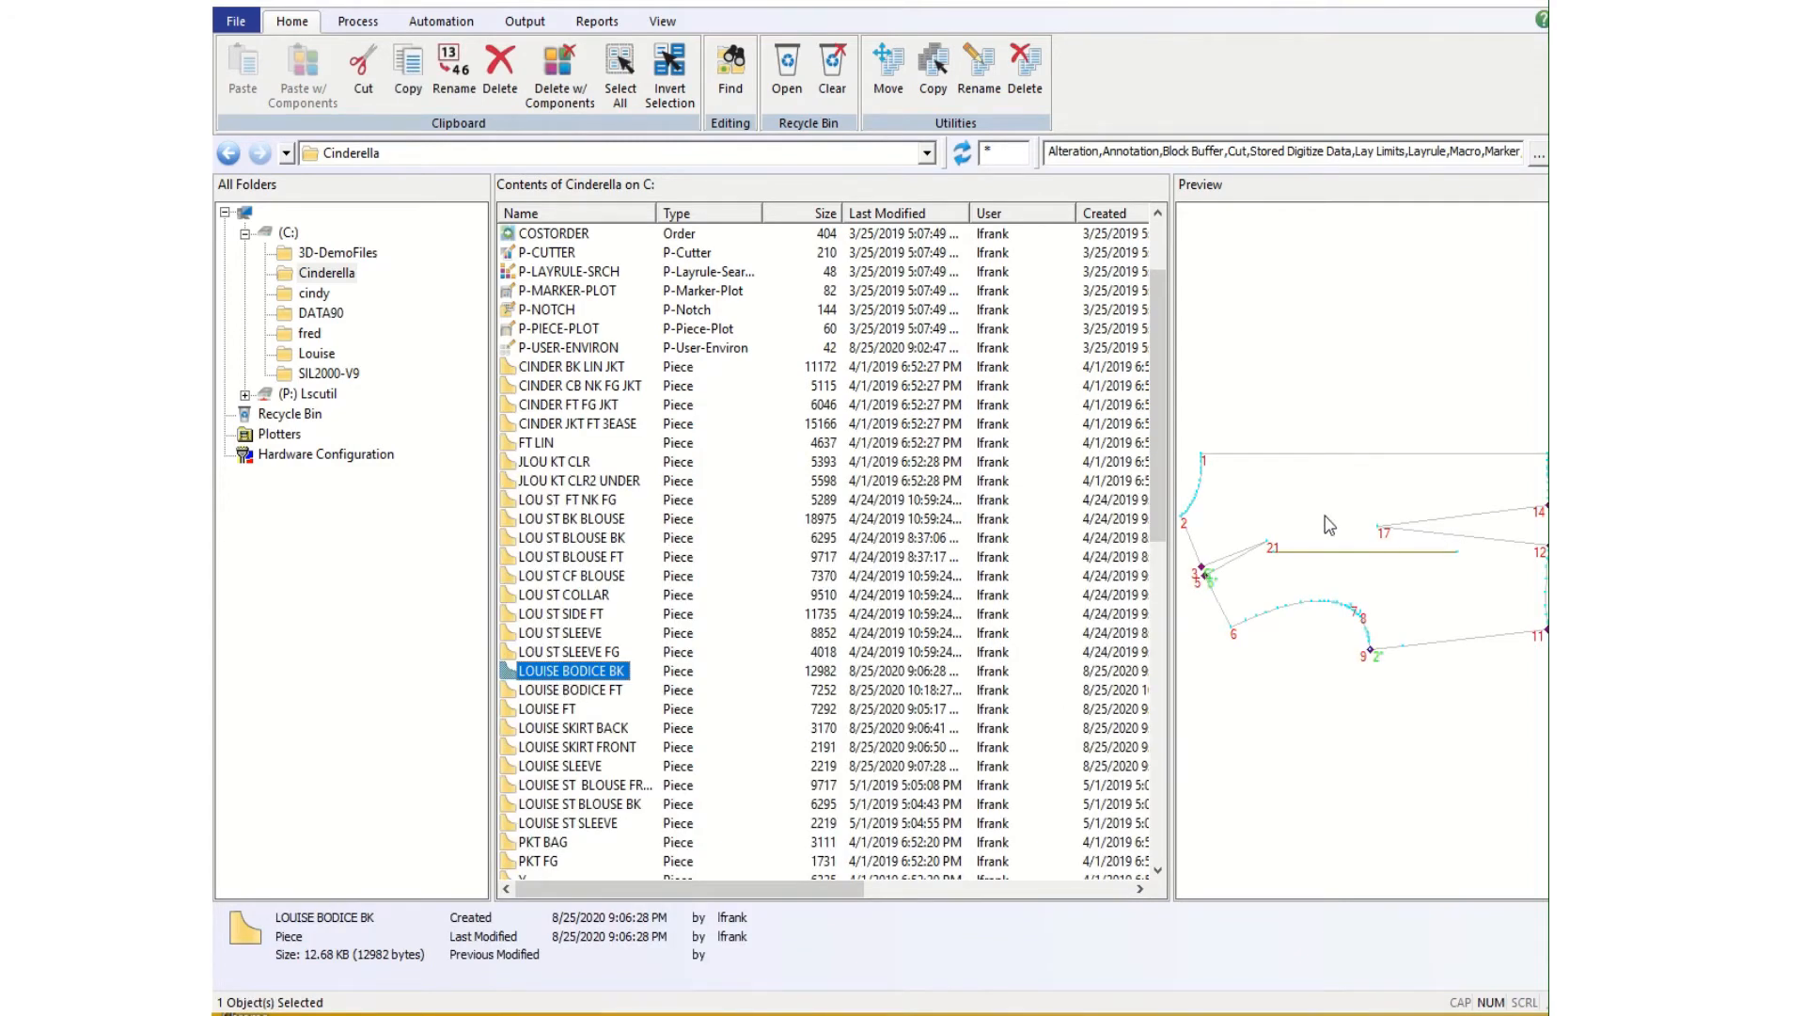
{"action": "left_click", "coordinate": [592, 694]}
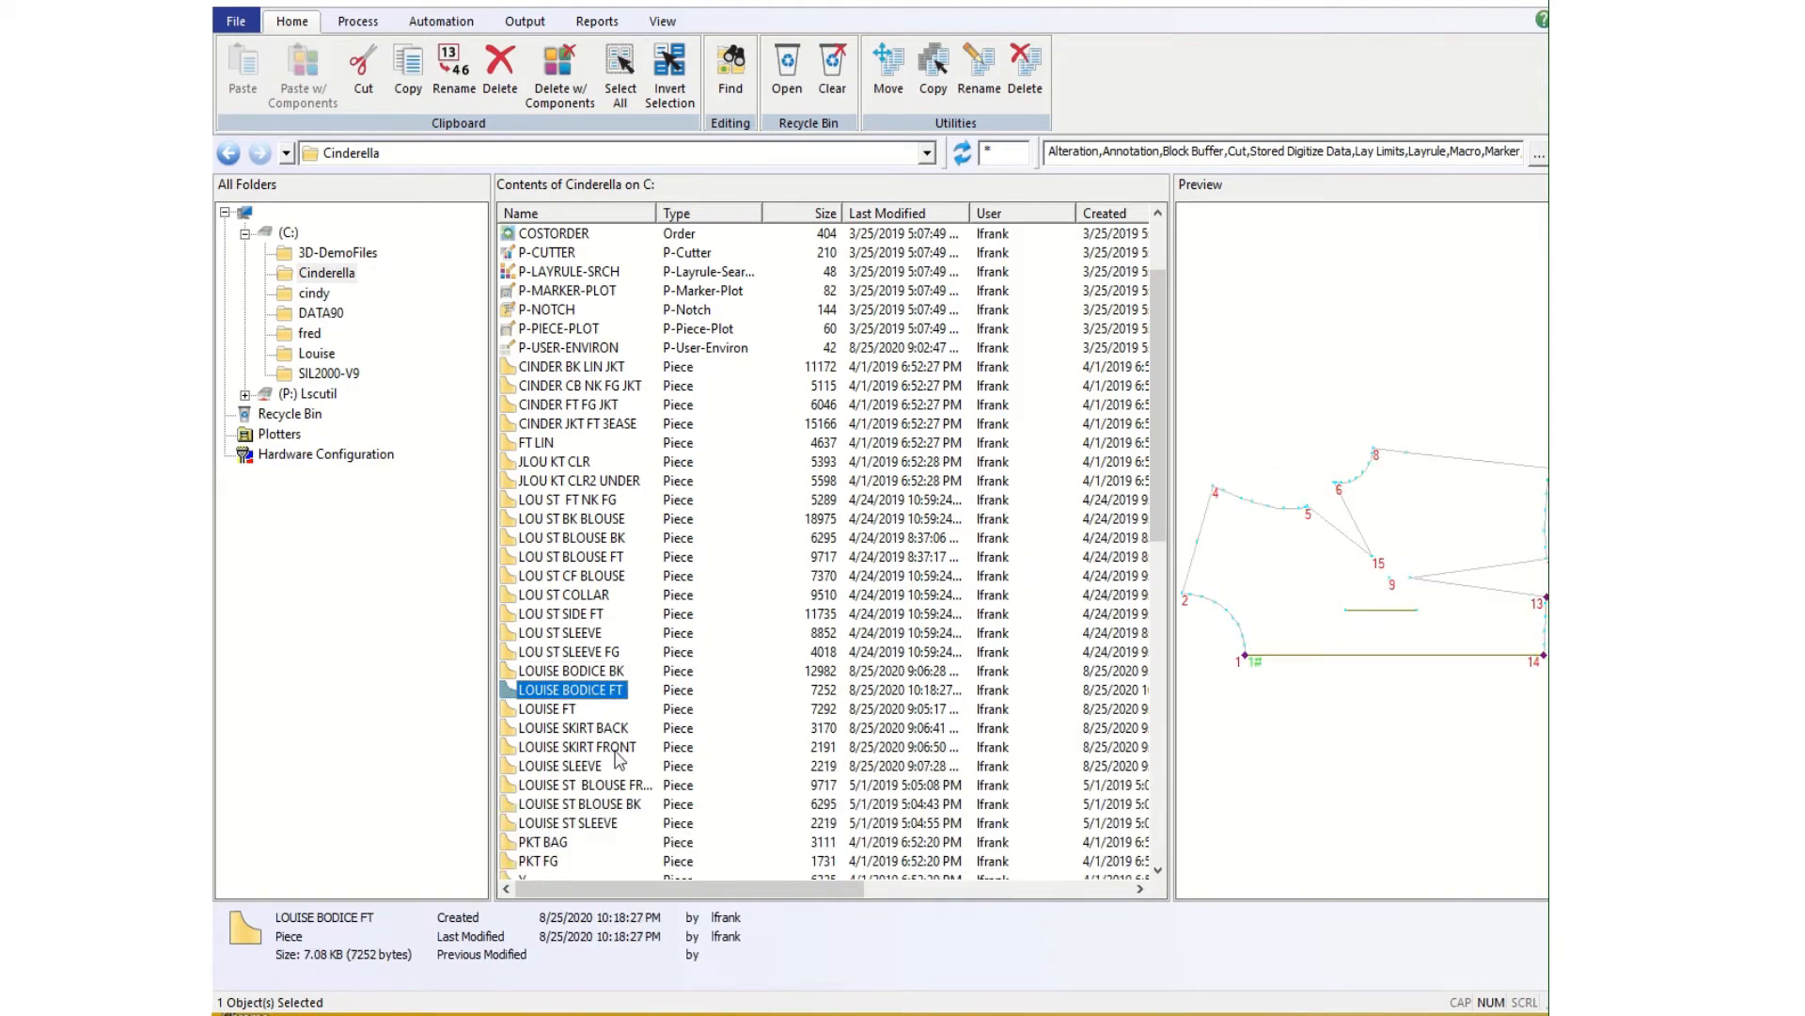
{"action": "left_click", "coordinate": [556, 728]}
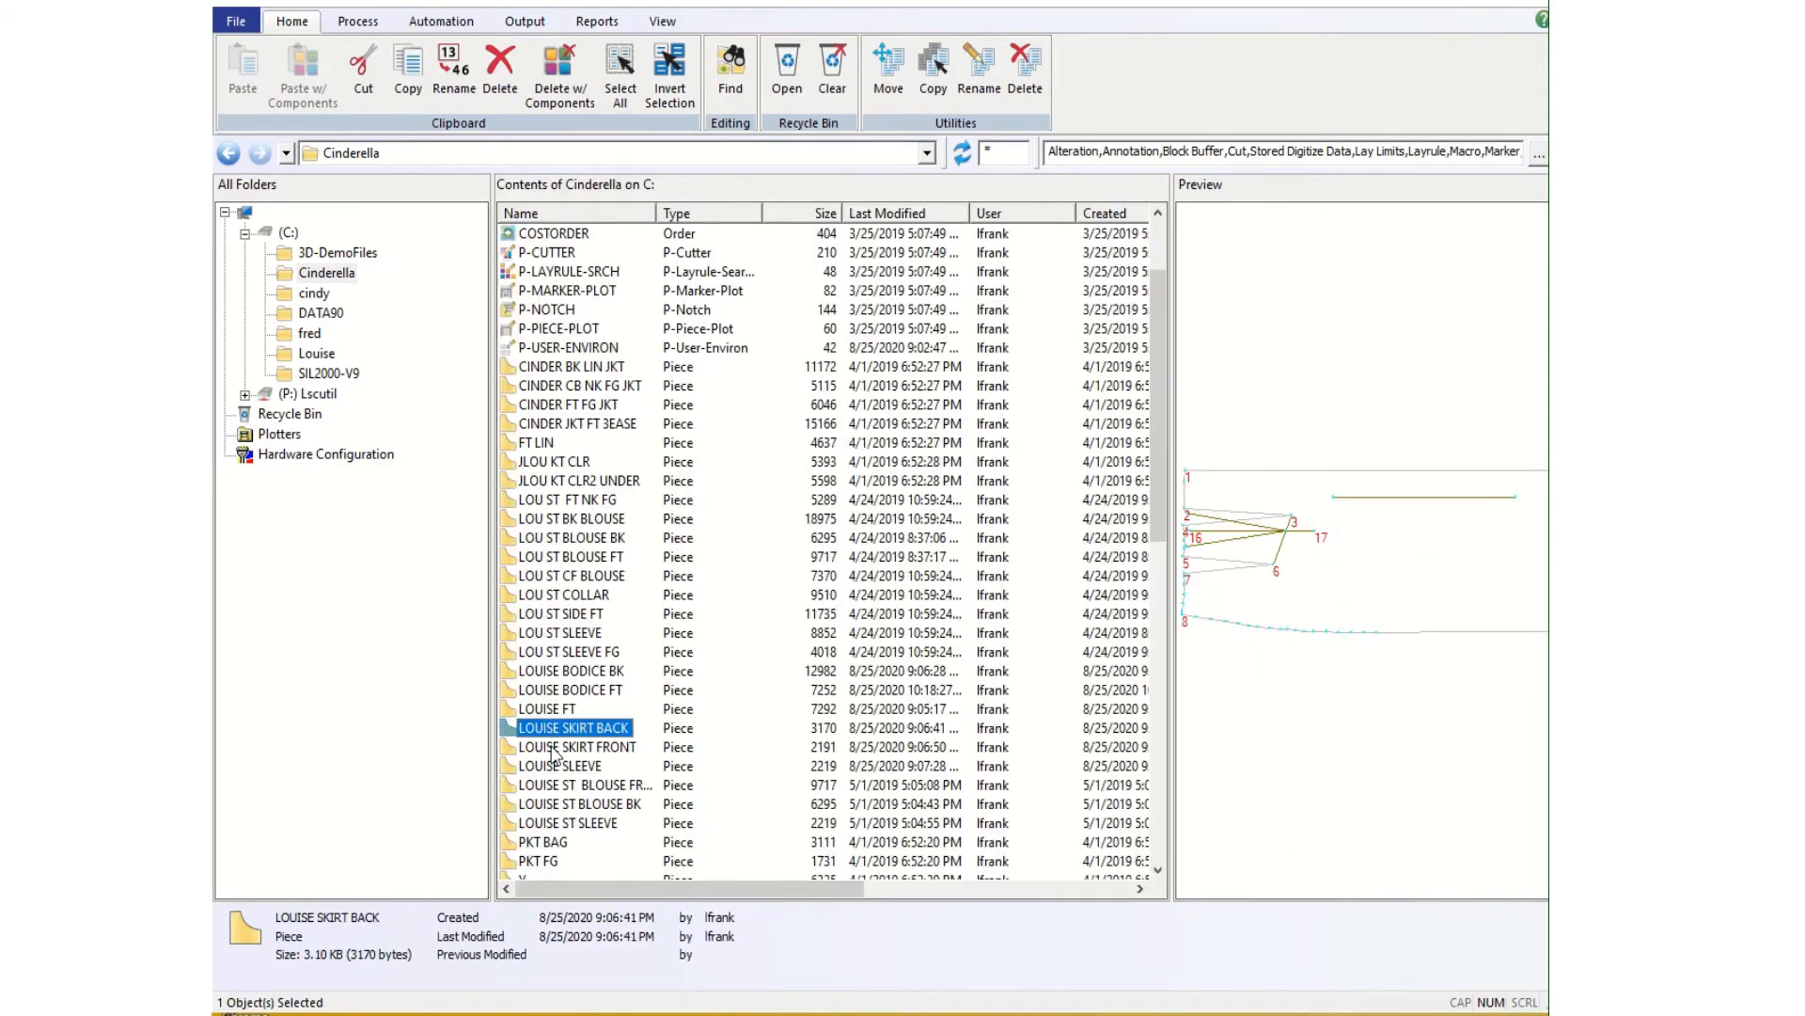
{"action": "left_click", "coordinate": [555, 766]}
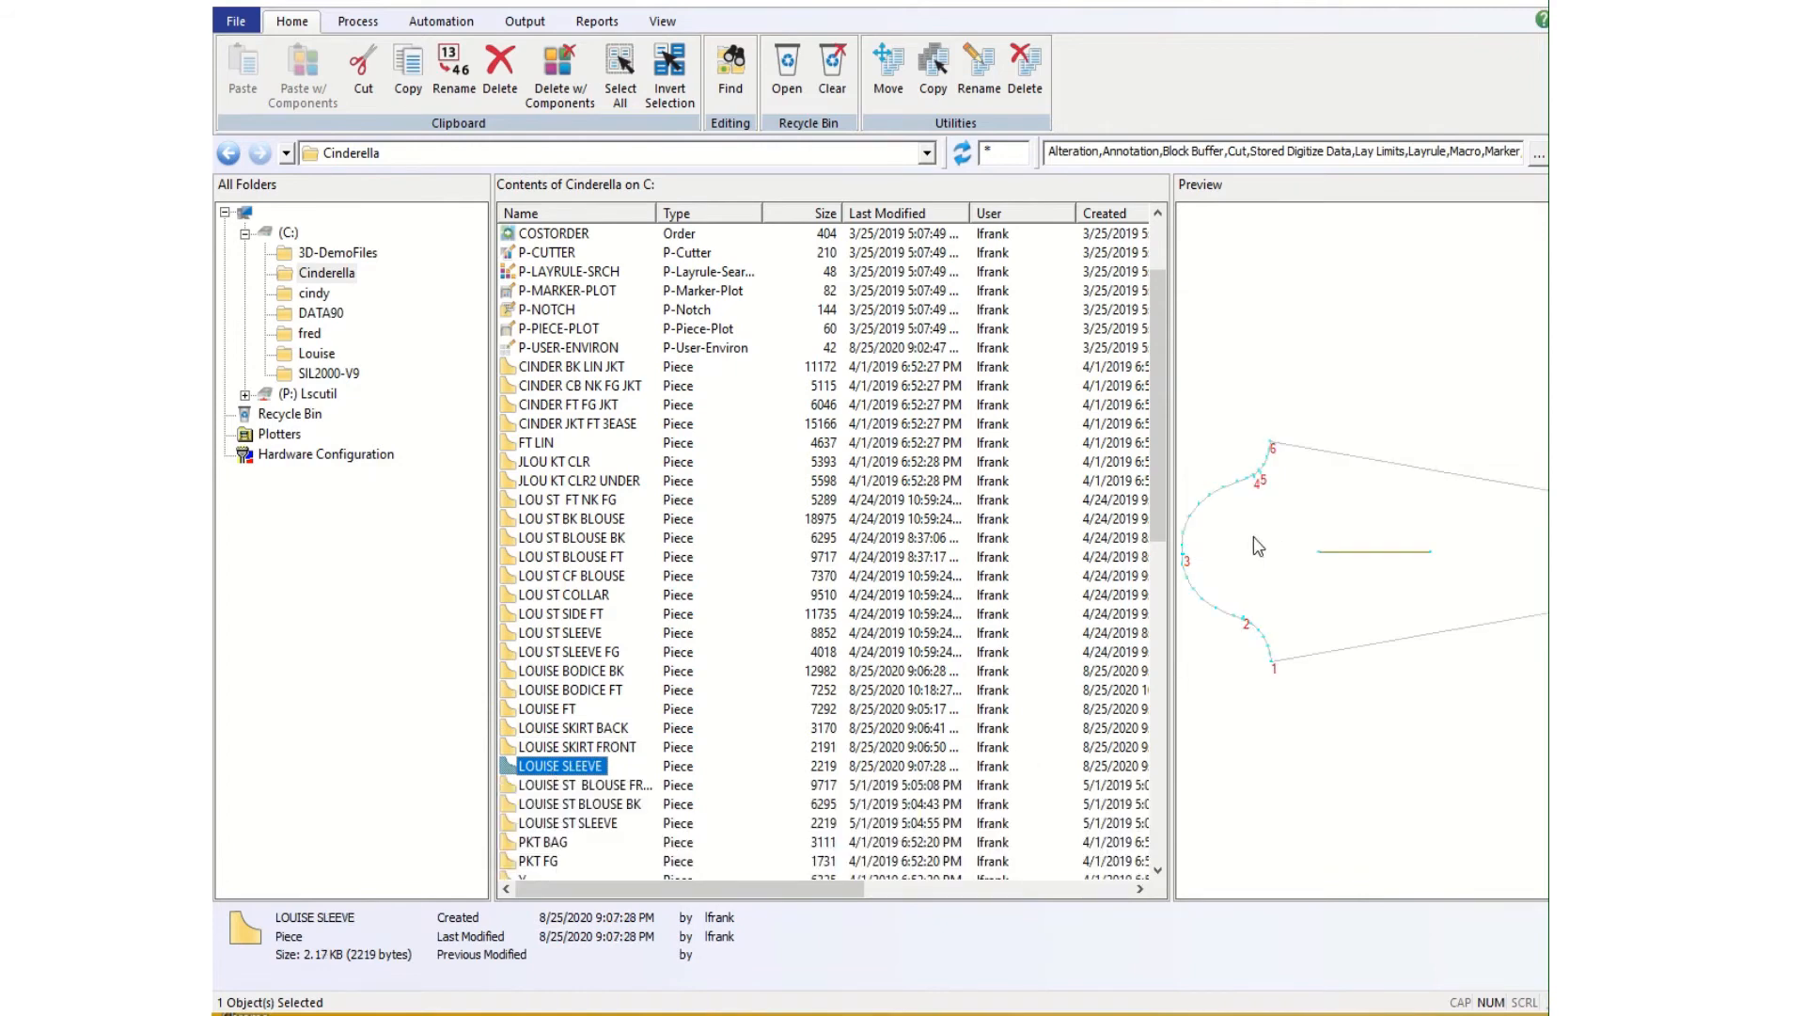
Copy the bodice back, bodice front, skirt back, skirt front and plain sleeve pieces from Cinderella into the new storage area
{"action": "left_click", "coordinate": [544, 672]}
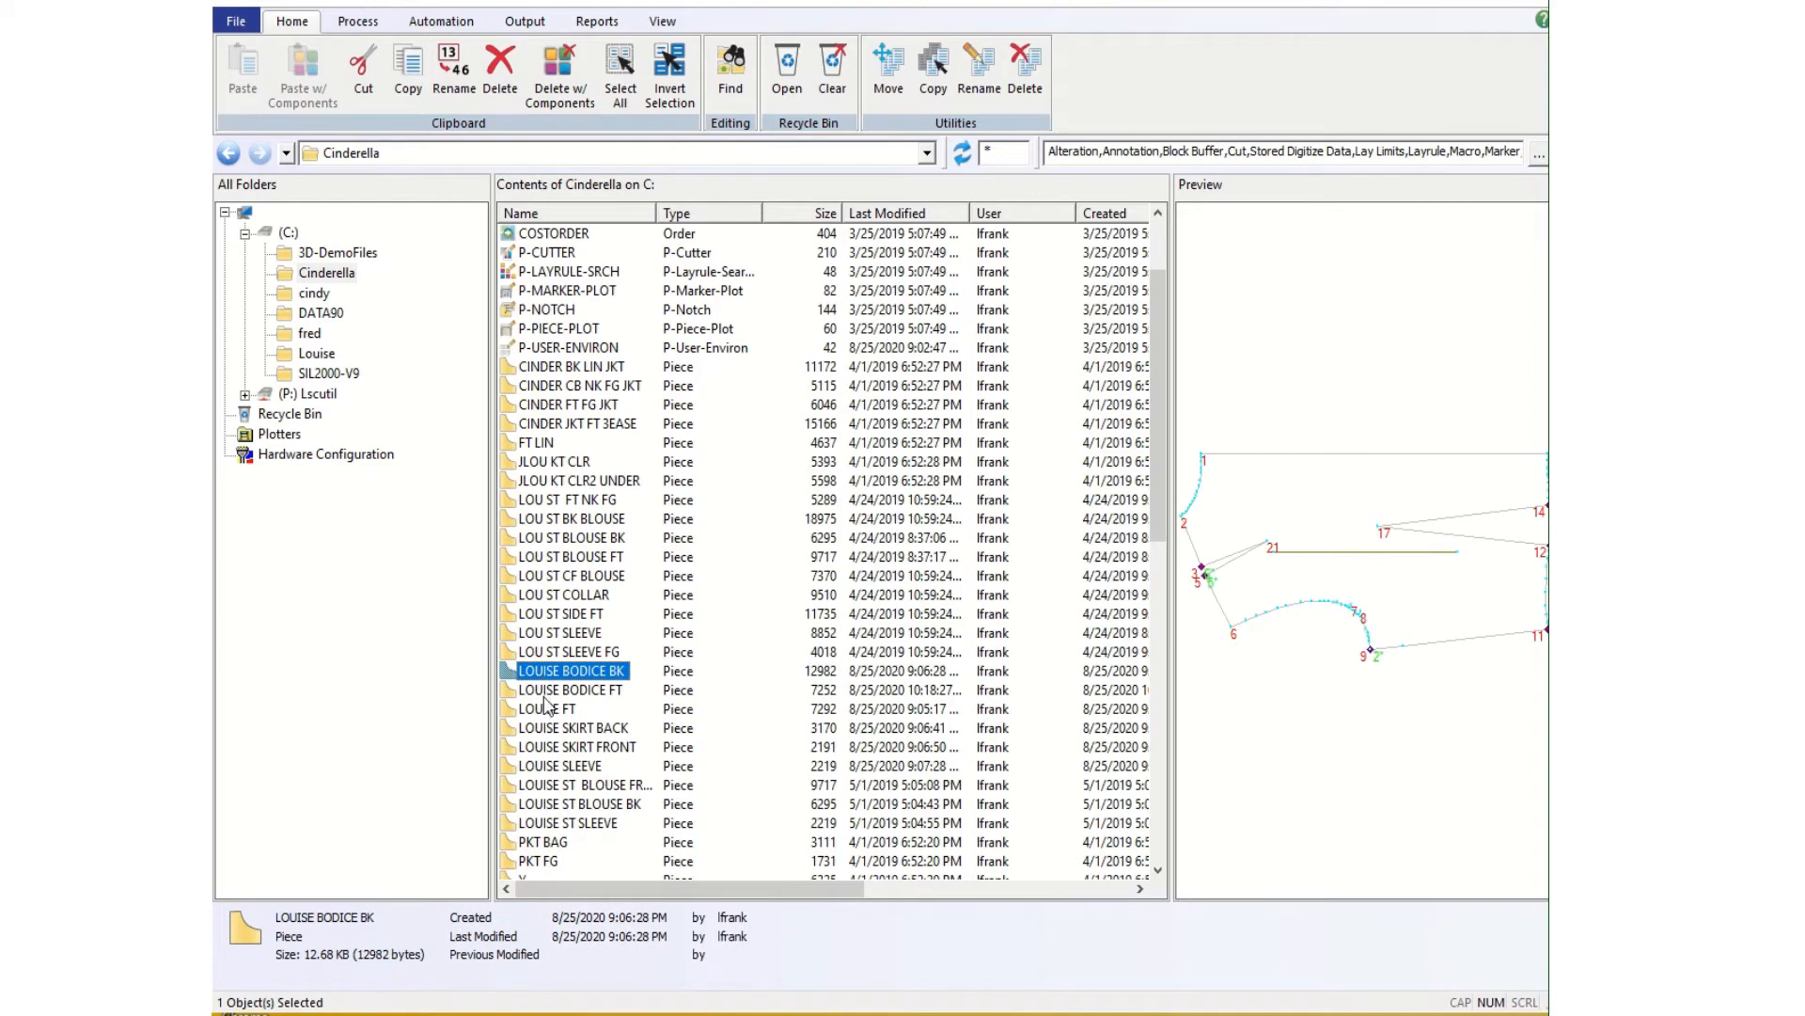
{"action": "left_click", "coordinate": [563, 693], "text": "ctrl"}
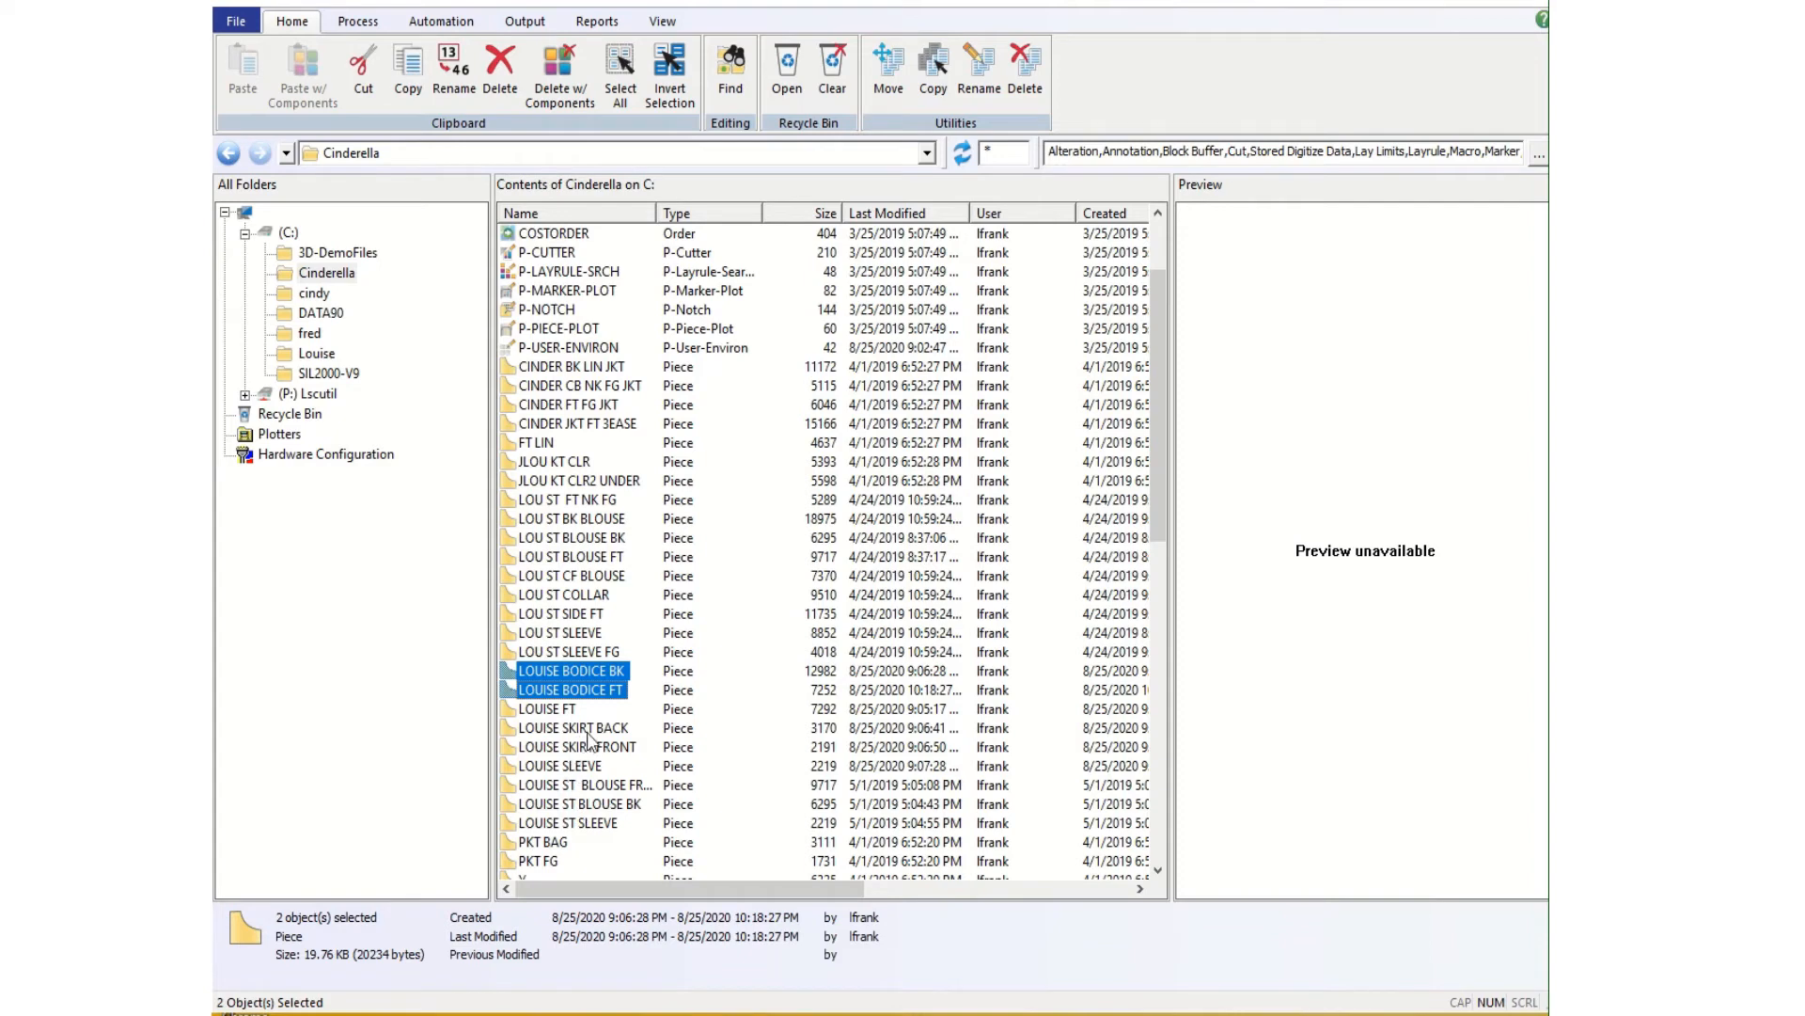
{"action": "left_click", "coordinate": [578, 729], "text": "ctrl"}
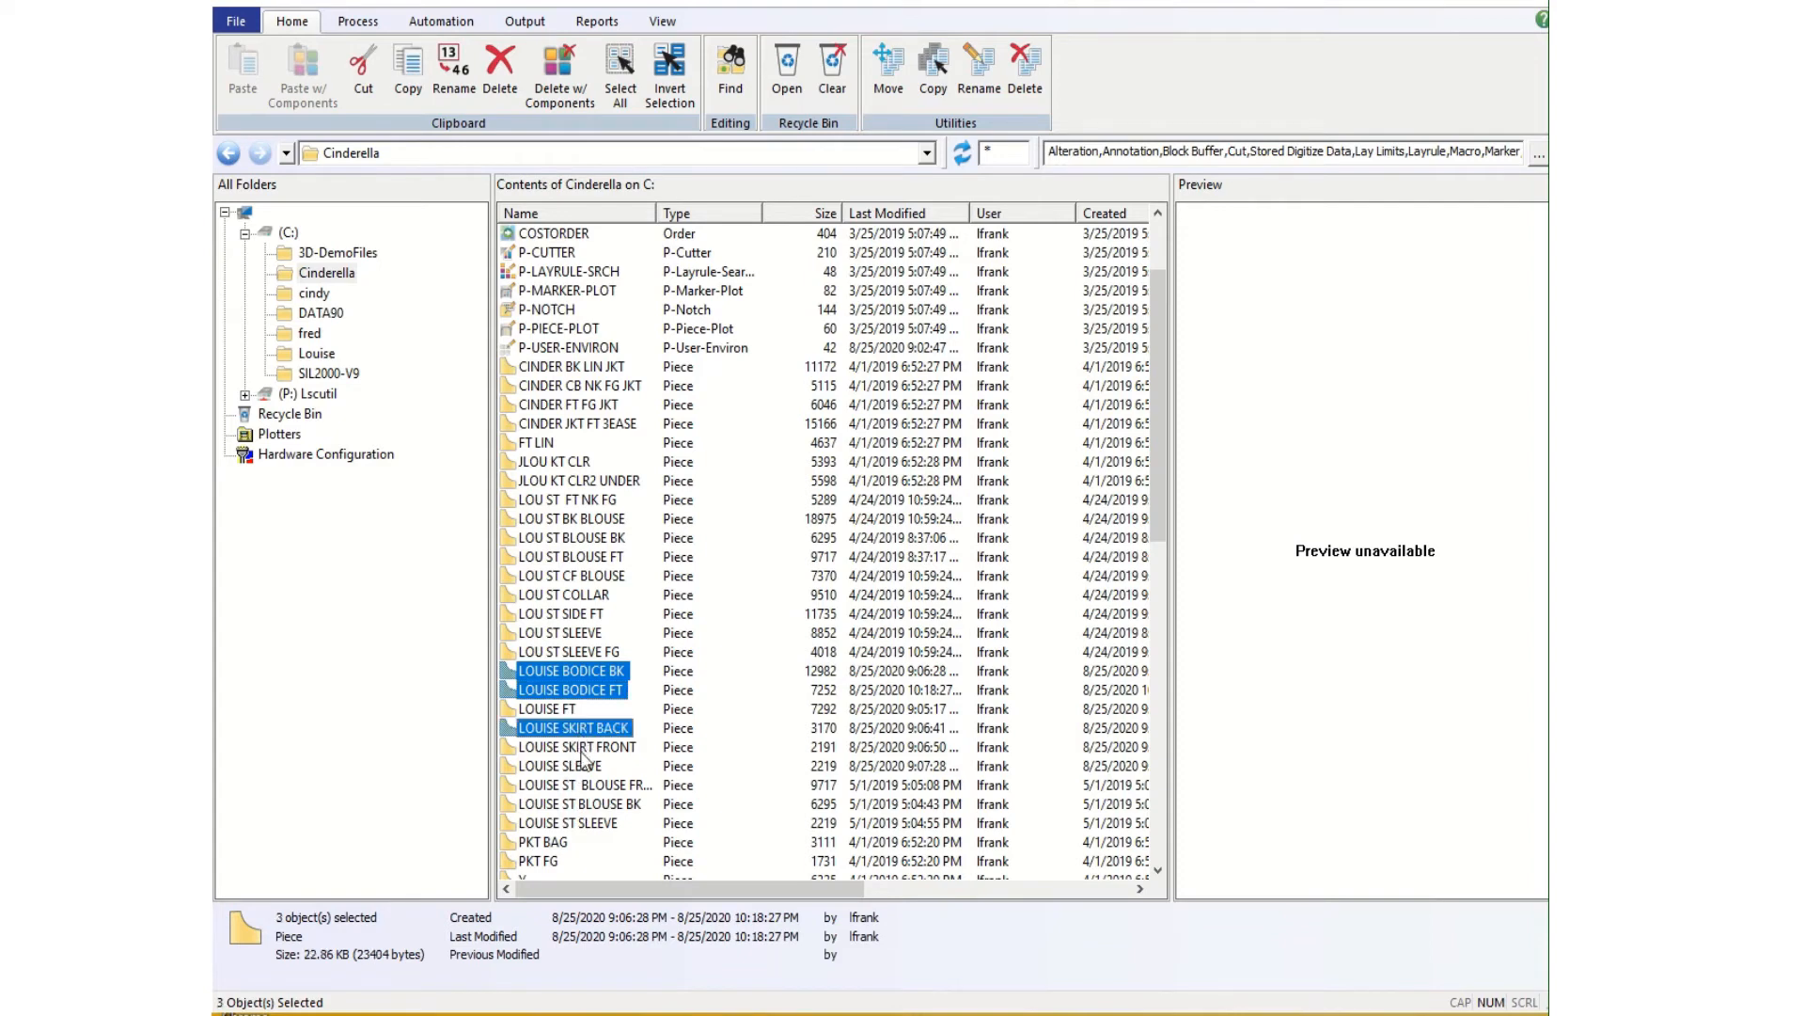
{"action": "left_click", "coordinate": [587, 748], "text": "ctrl"}
{"action": "left_click", "coordinate": [602, 767], "text": "ctrl"}
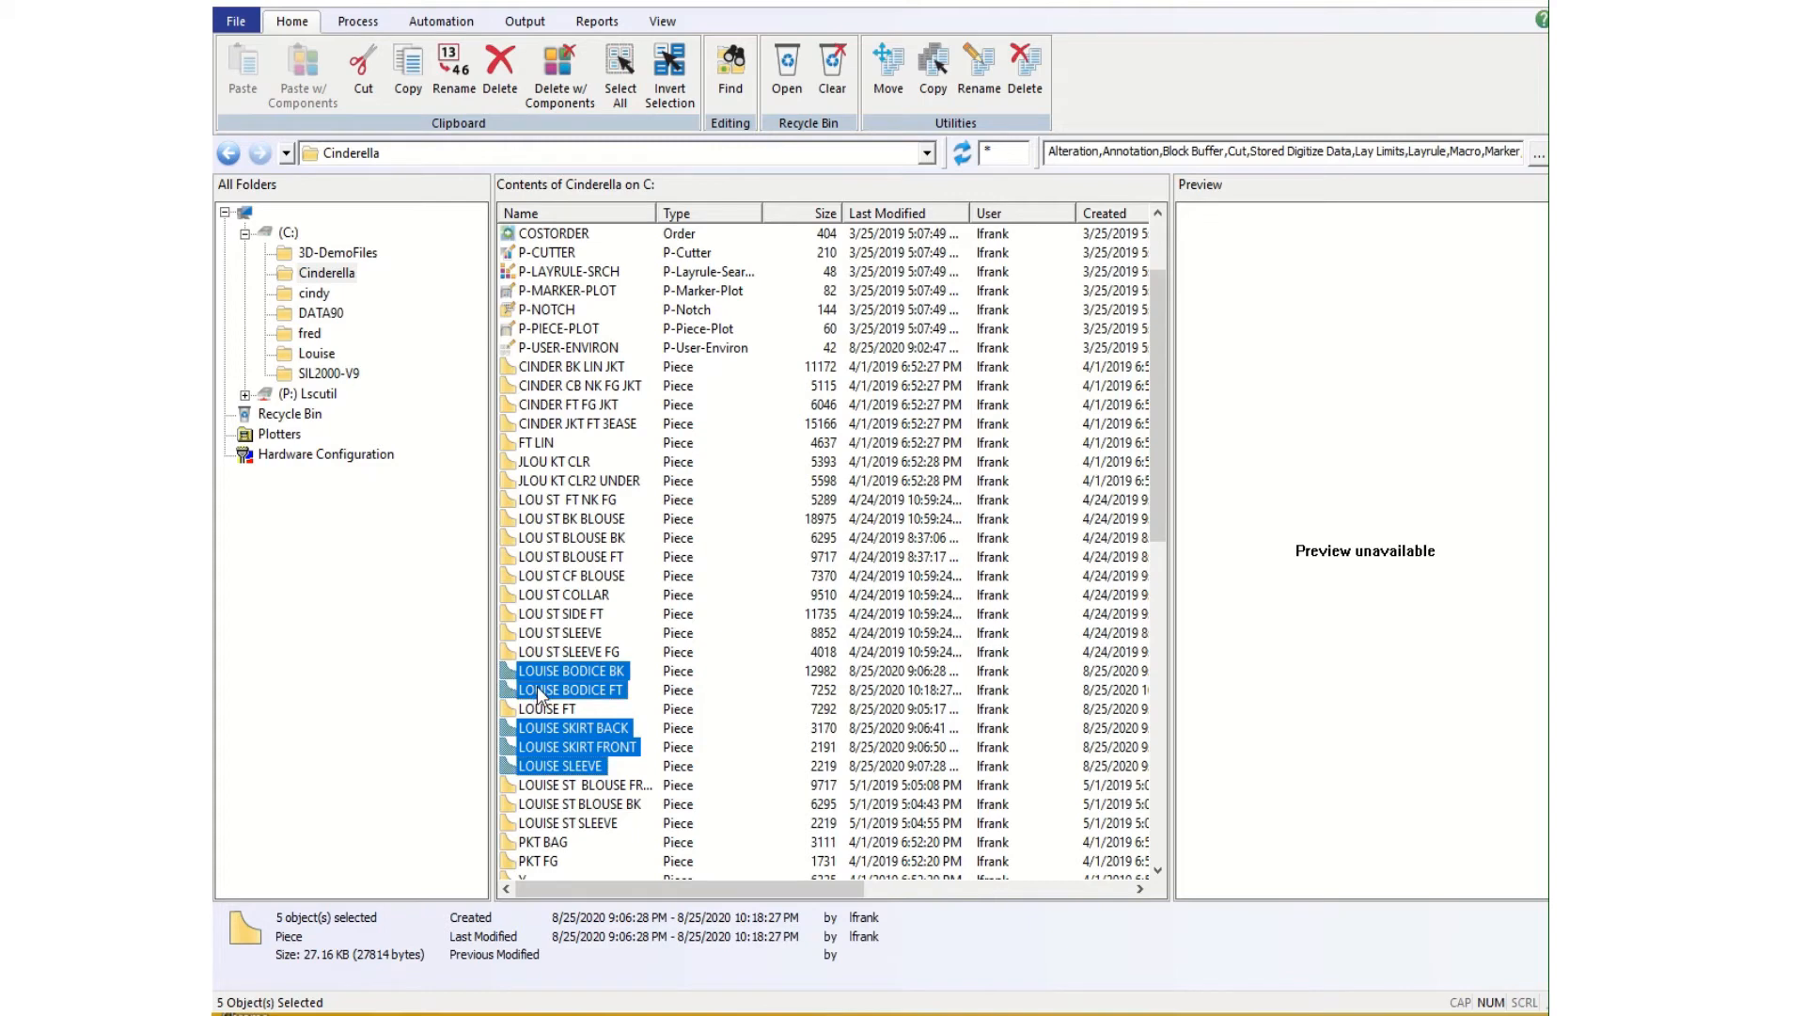
{"action": "left_click_drag", "start_coordinate": [538, 685], "coordinate": [341, 351]}
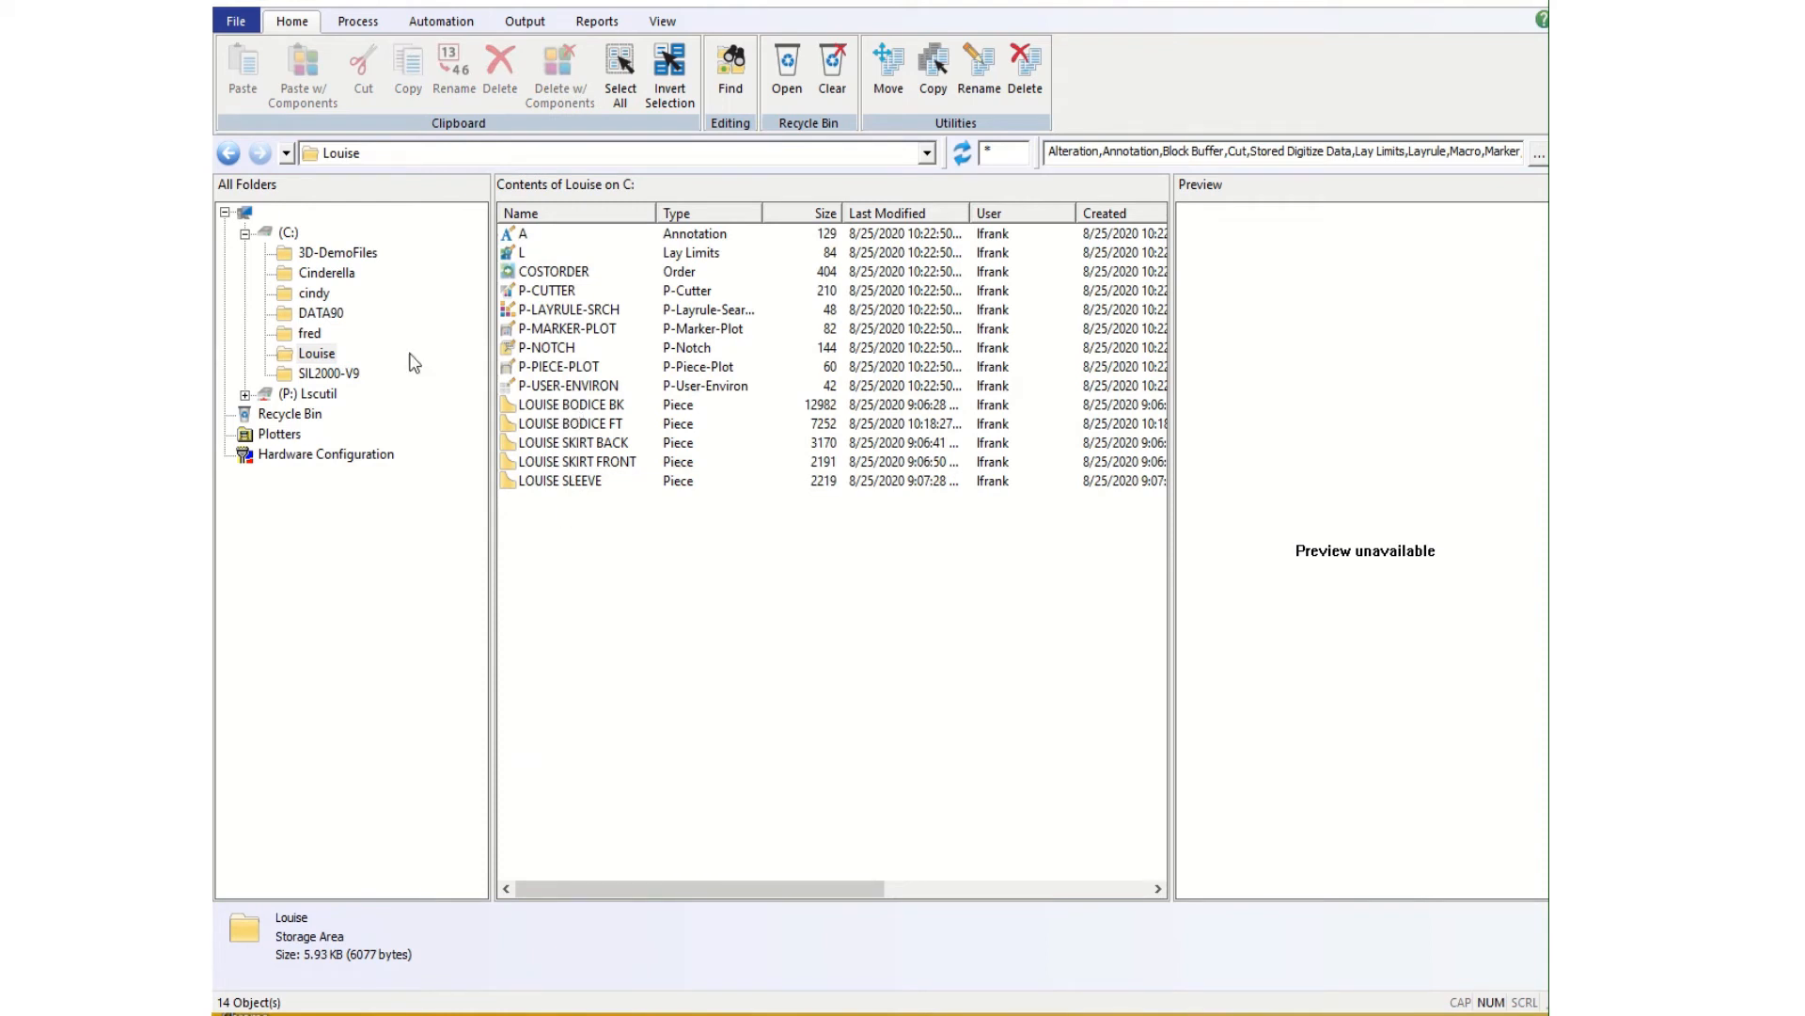
Copy the LOUISE bodice back, bodice front, skirt back, skirt front and sleeve pieces in Cinderella to the clipboard
{"action": "left_click", "coordinate": [326, 274]}
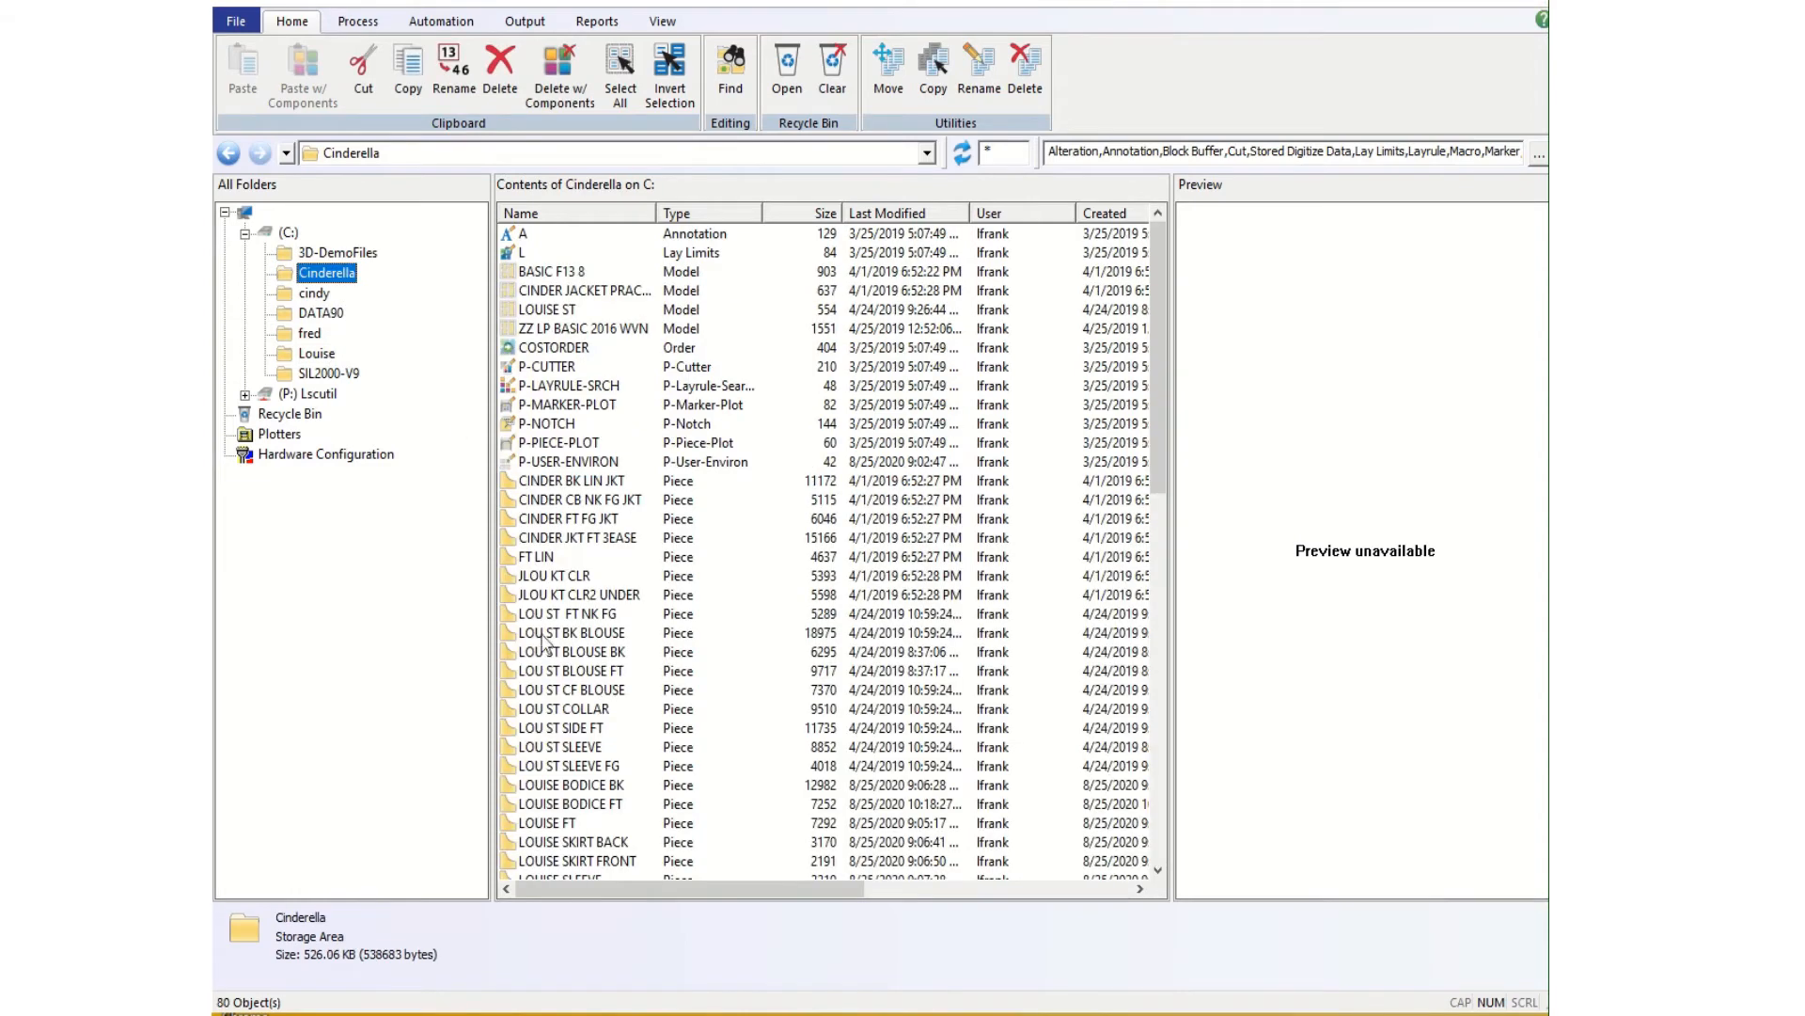
{"action": "scroll", "coordinate": [597, 825], "scroll_direction": "down", "scroll_amount": 2}
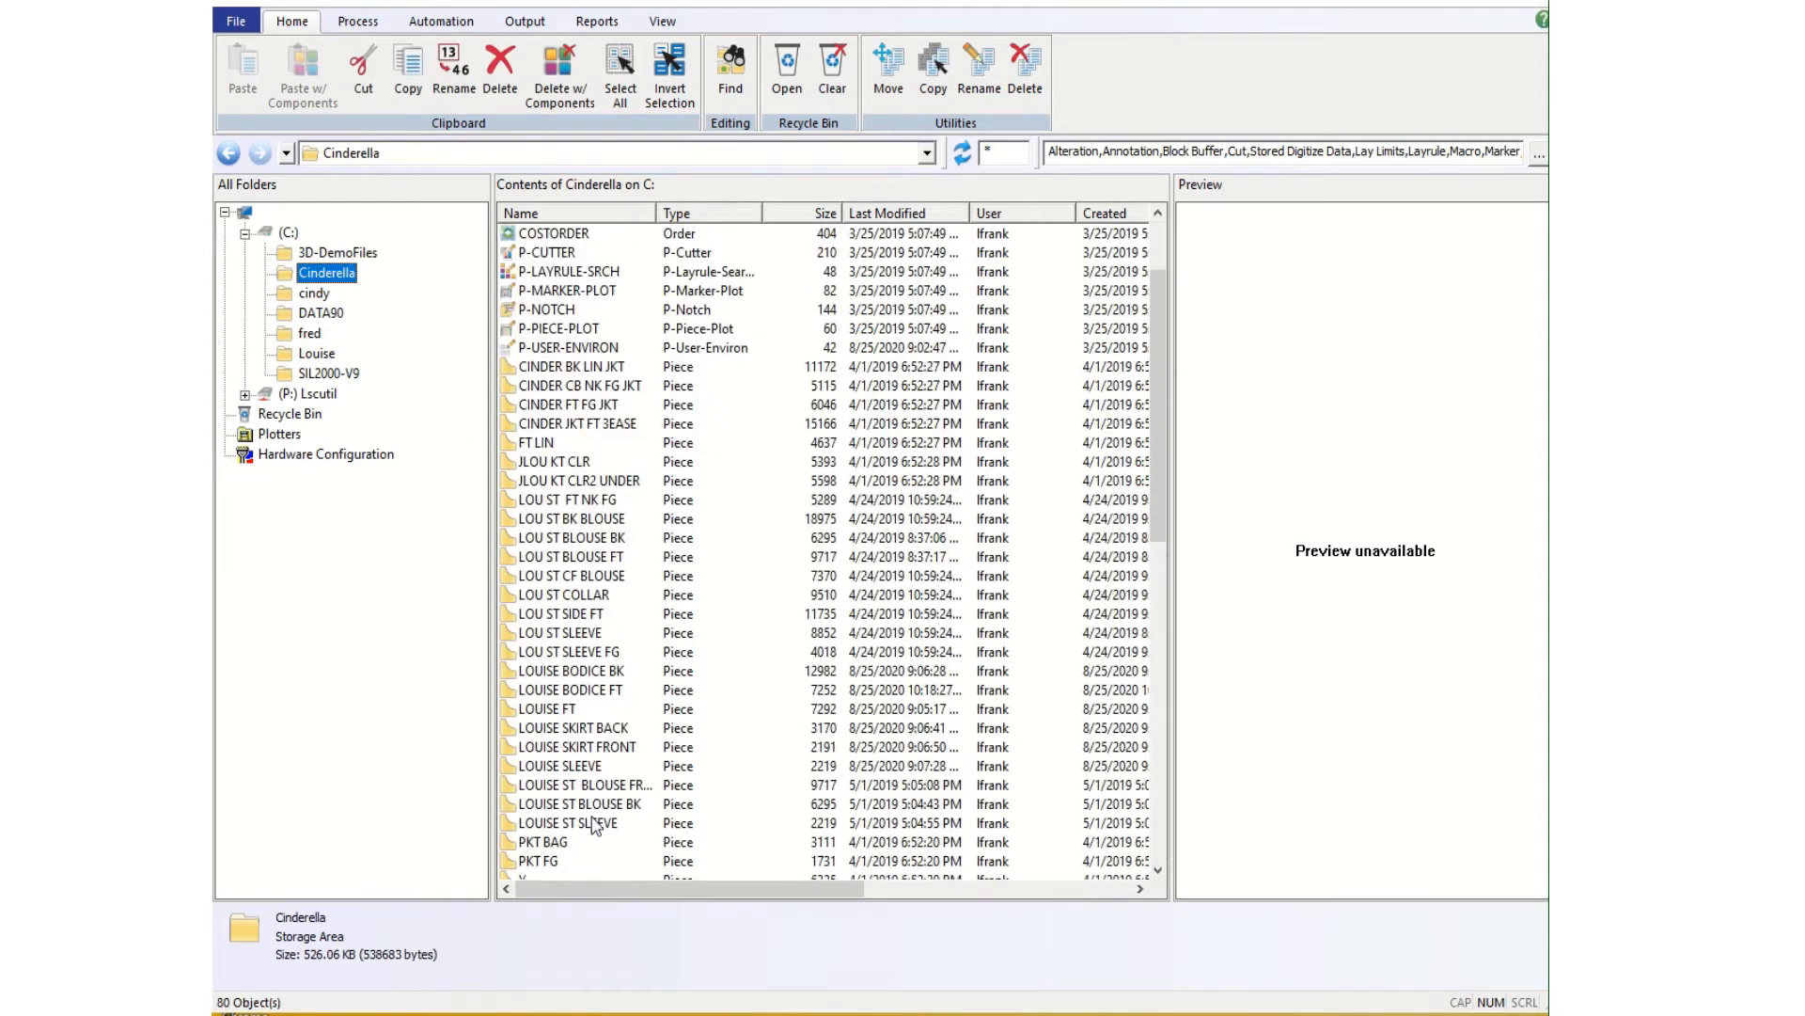
{"action": "left_click", "coordinate": [578, 671]}
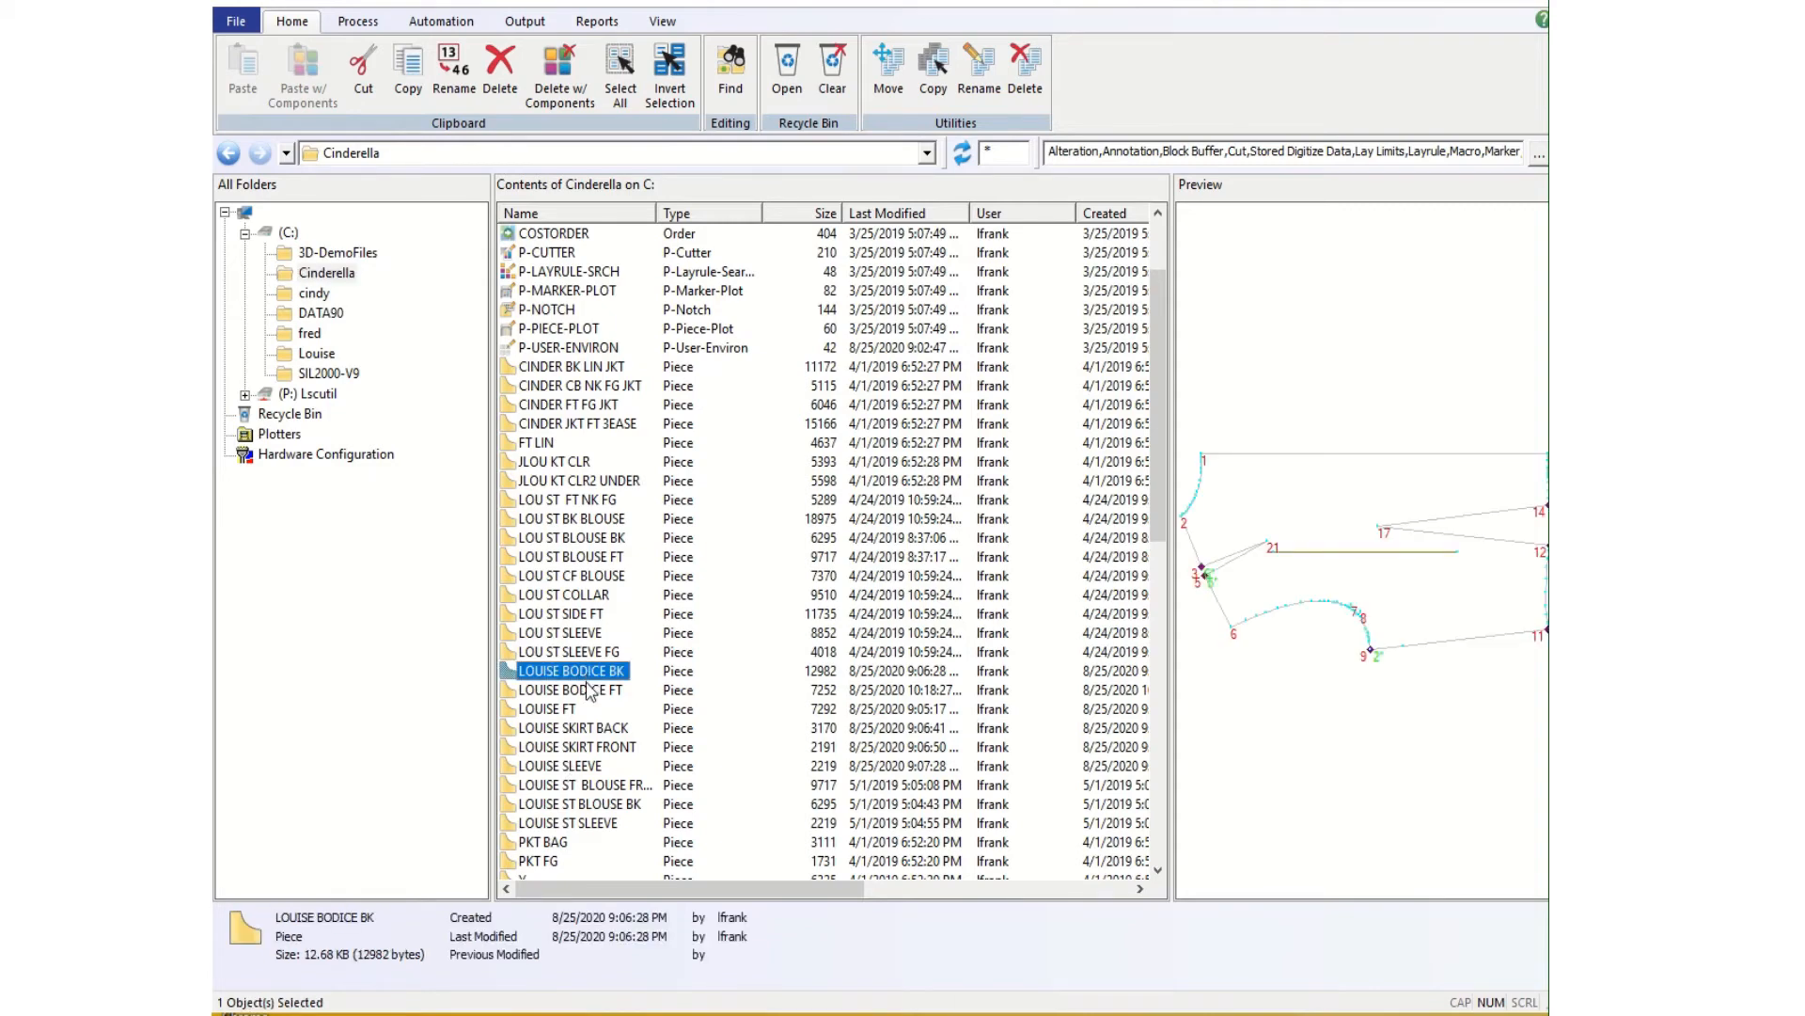
{"action": "left_click", "coordinate": [591, 692], "text": "ctrl"}
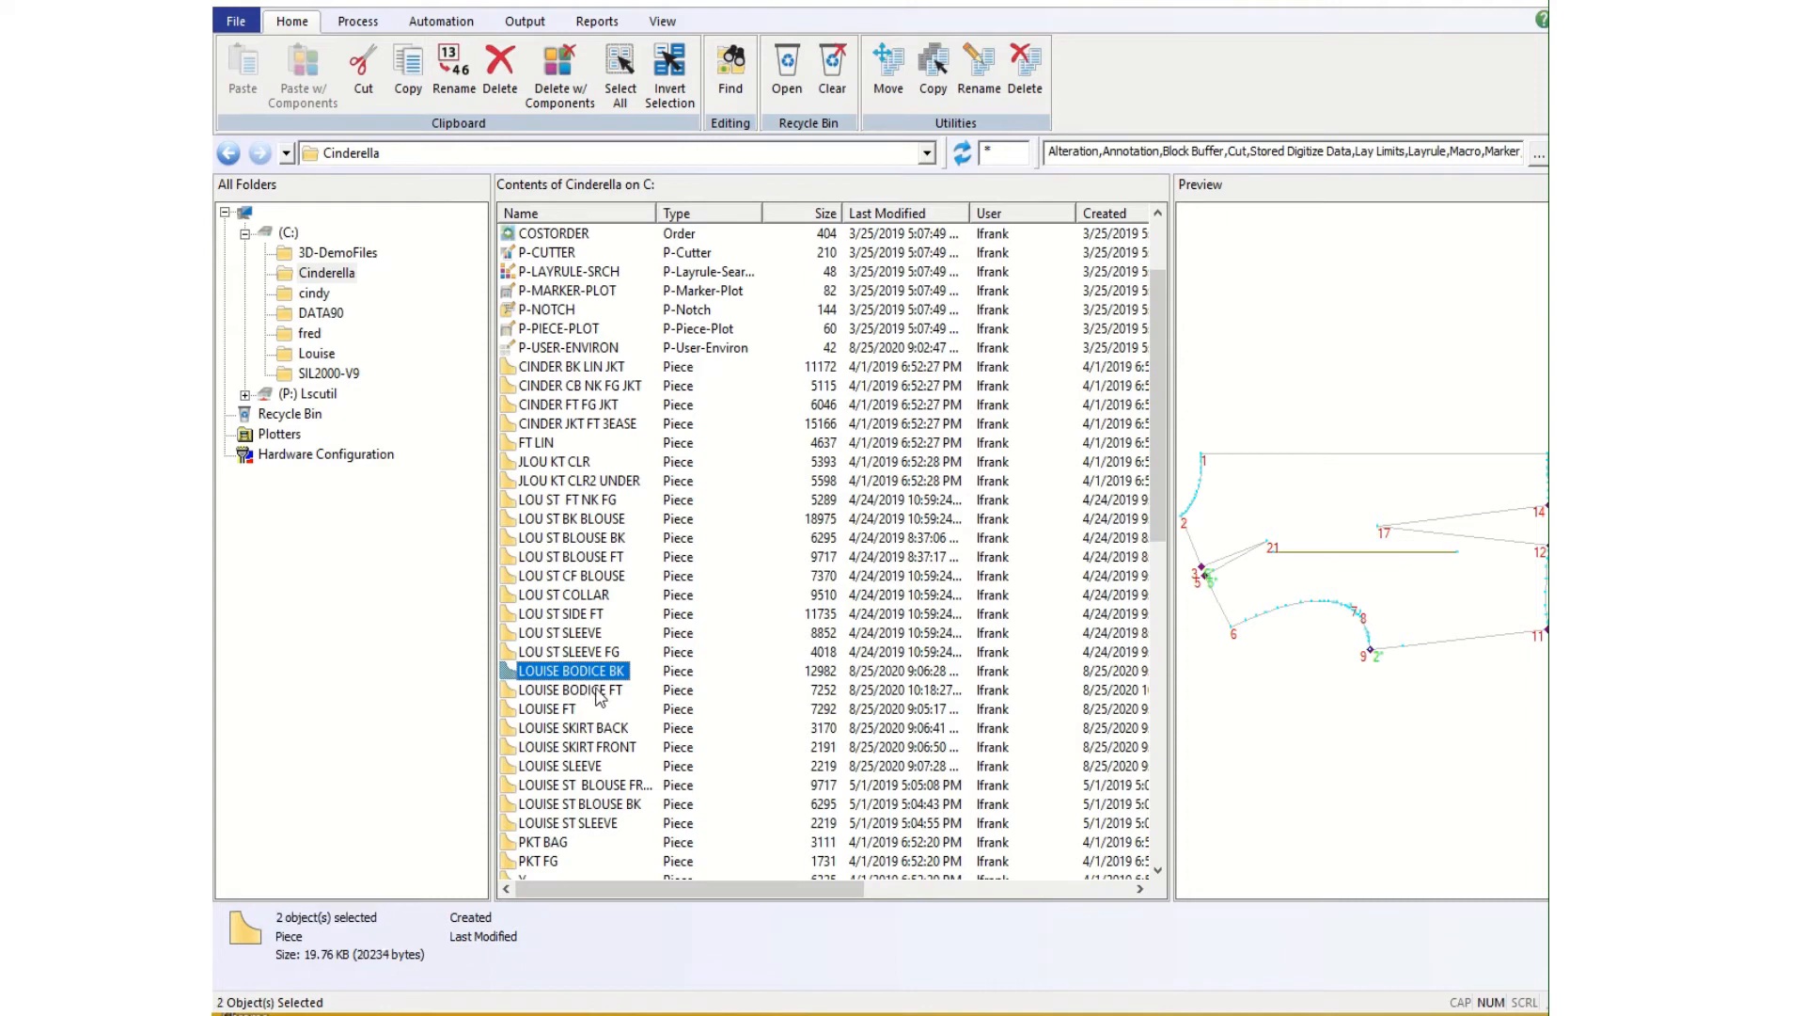
{"action": "left_click", "coordinate": [599, 729], "text": "ctrl"}
{"action": "left_click", "coordinate": [592, 748], "text": "ctrl"}
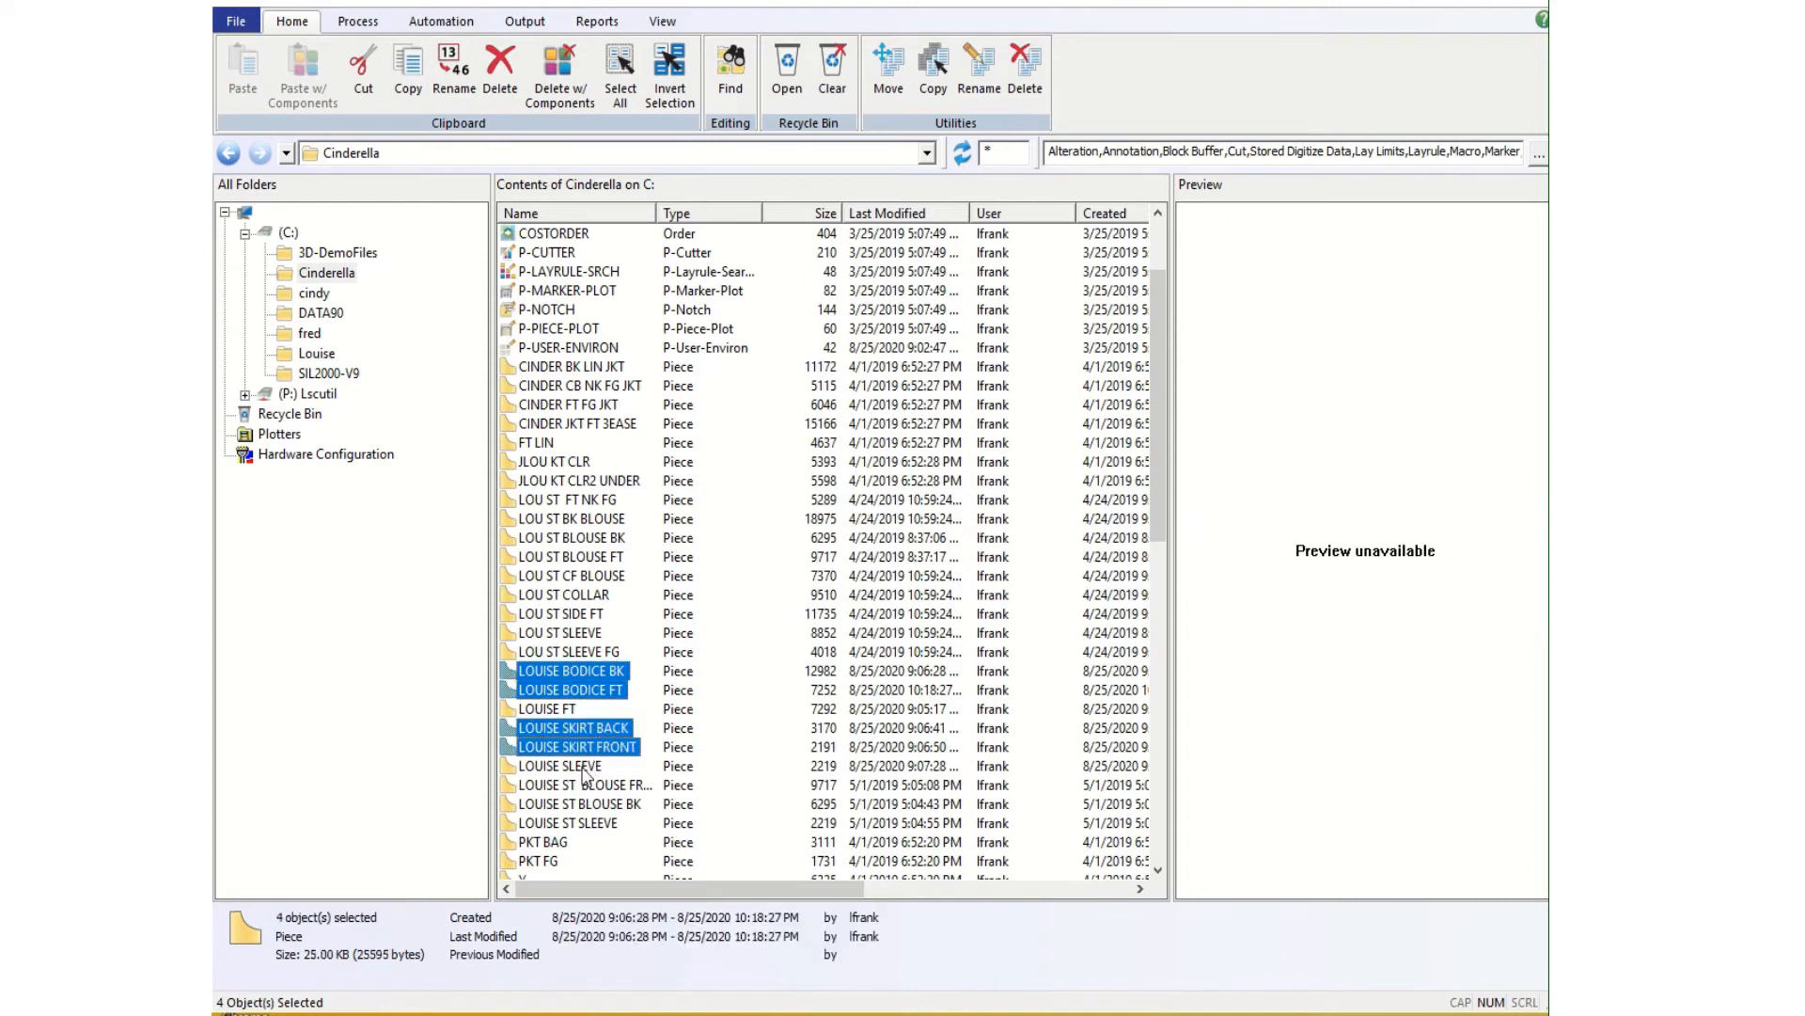
{"action": "left_click", "coordinate": [590, 766], "text": "ctrl"}
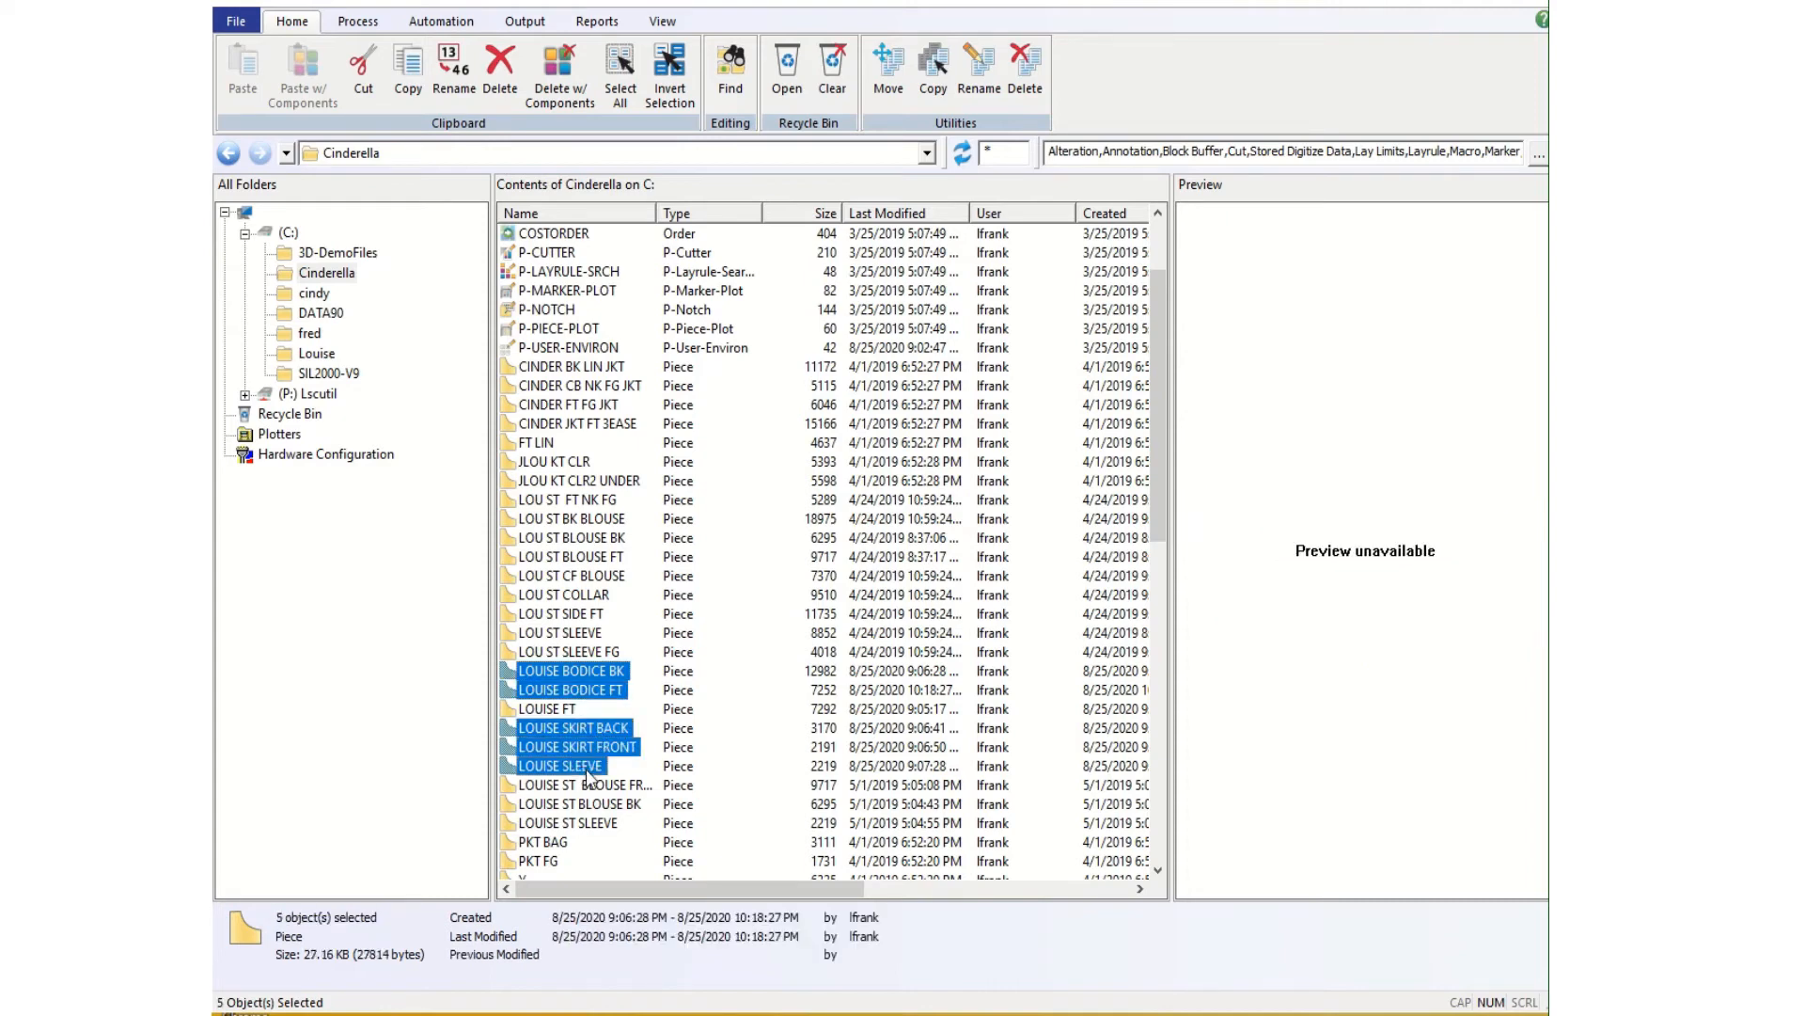
{"action": "right_click", "coordinate": [562, 695]}
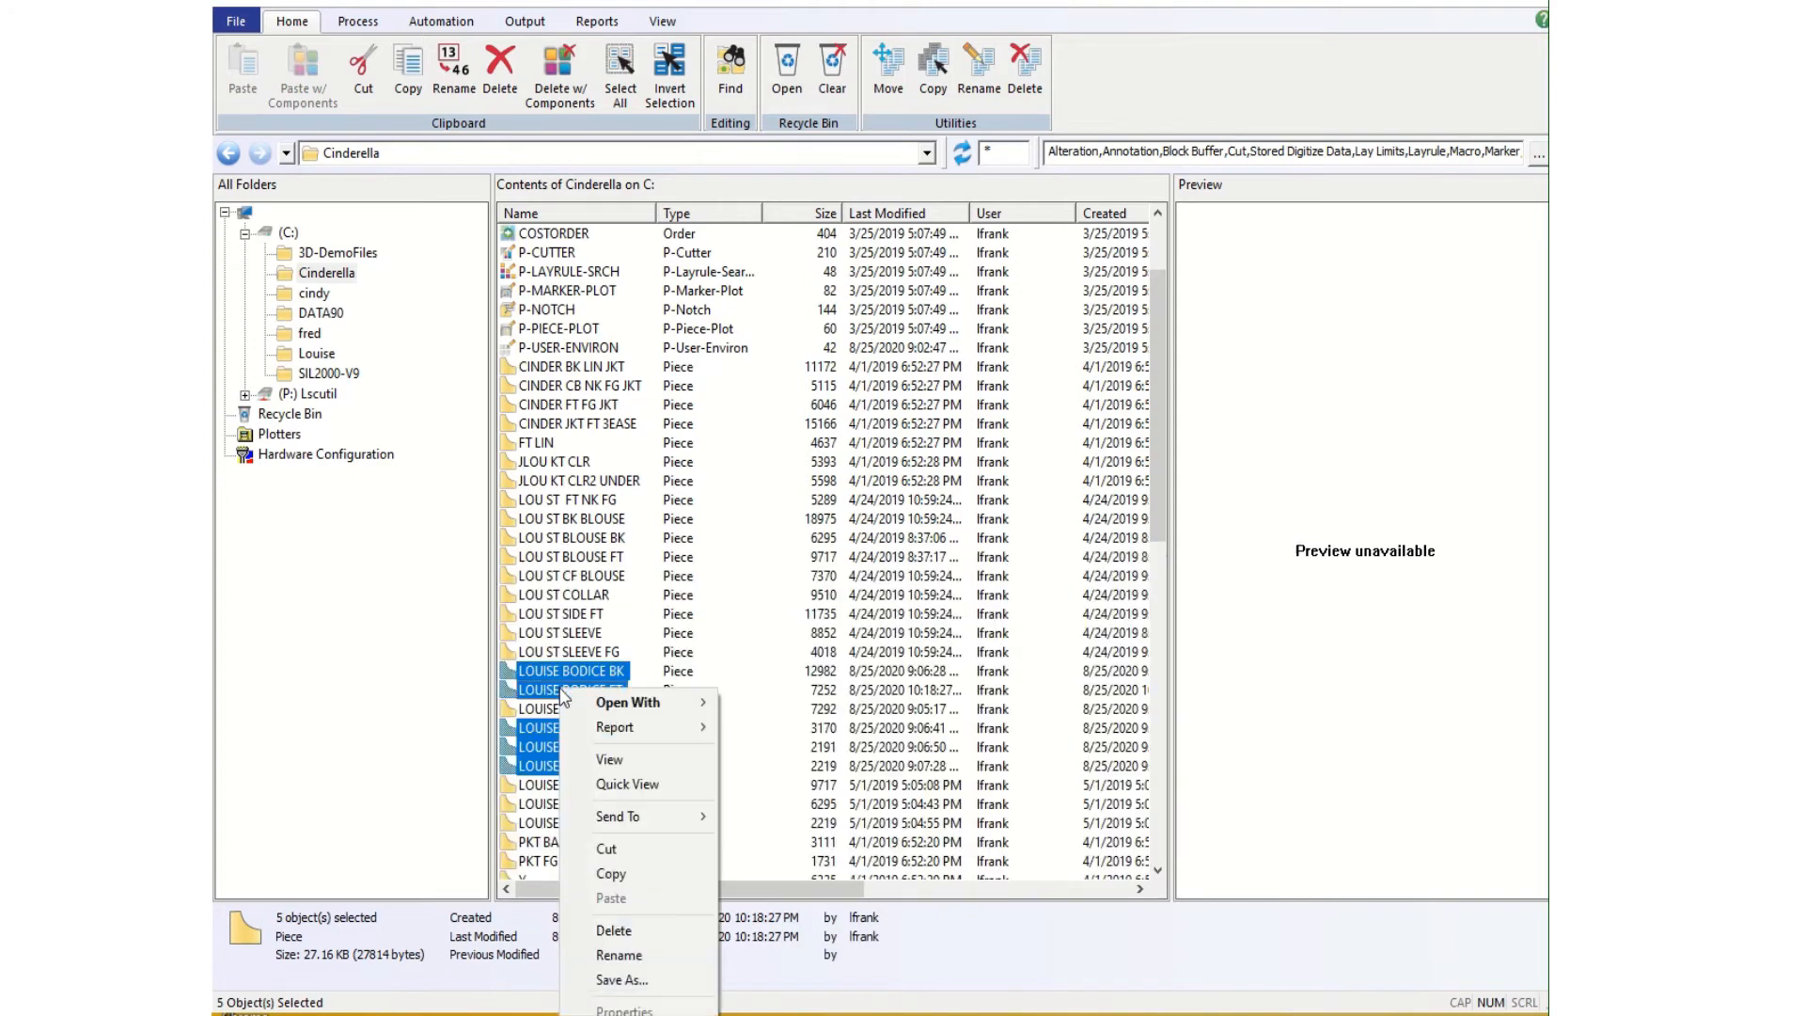
{"action": "left_click", "coordinate": [619, 873]}
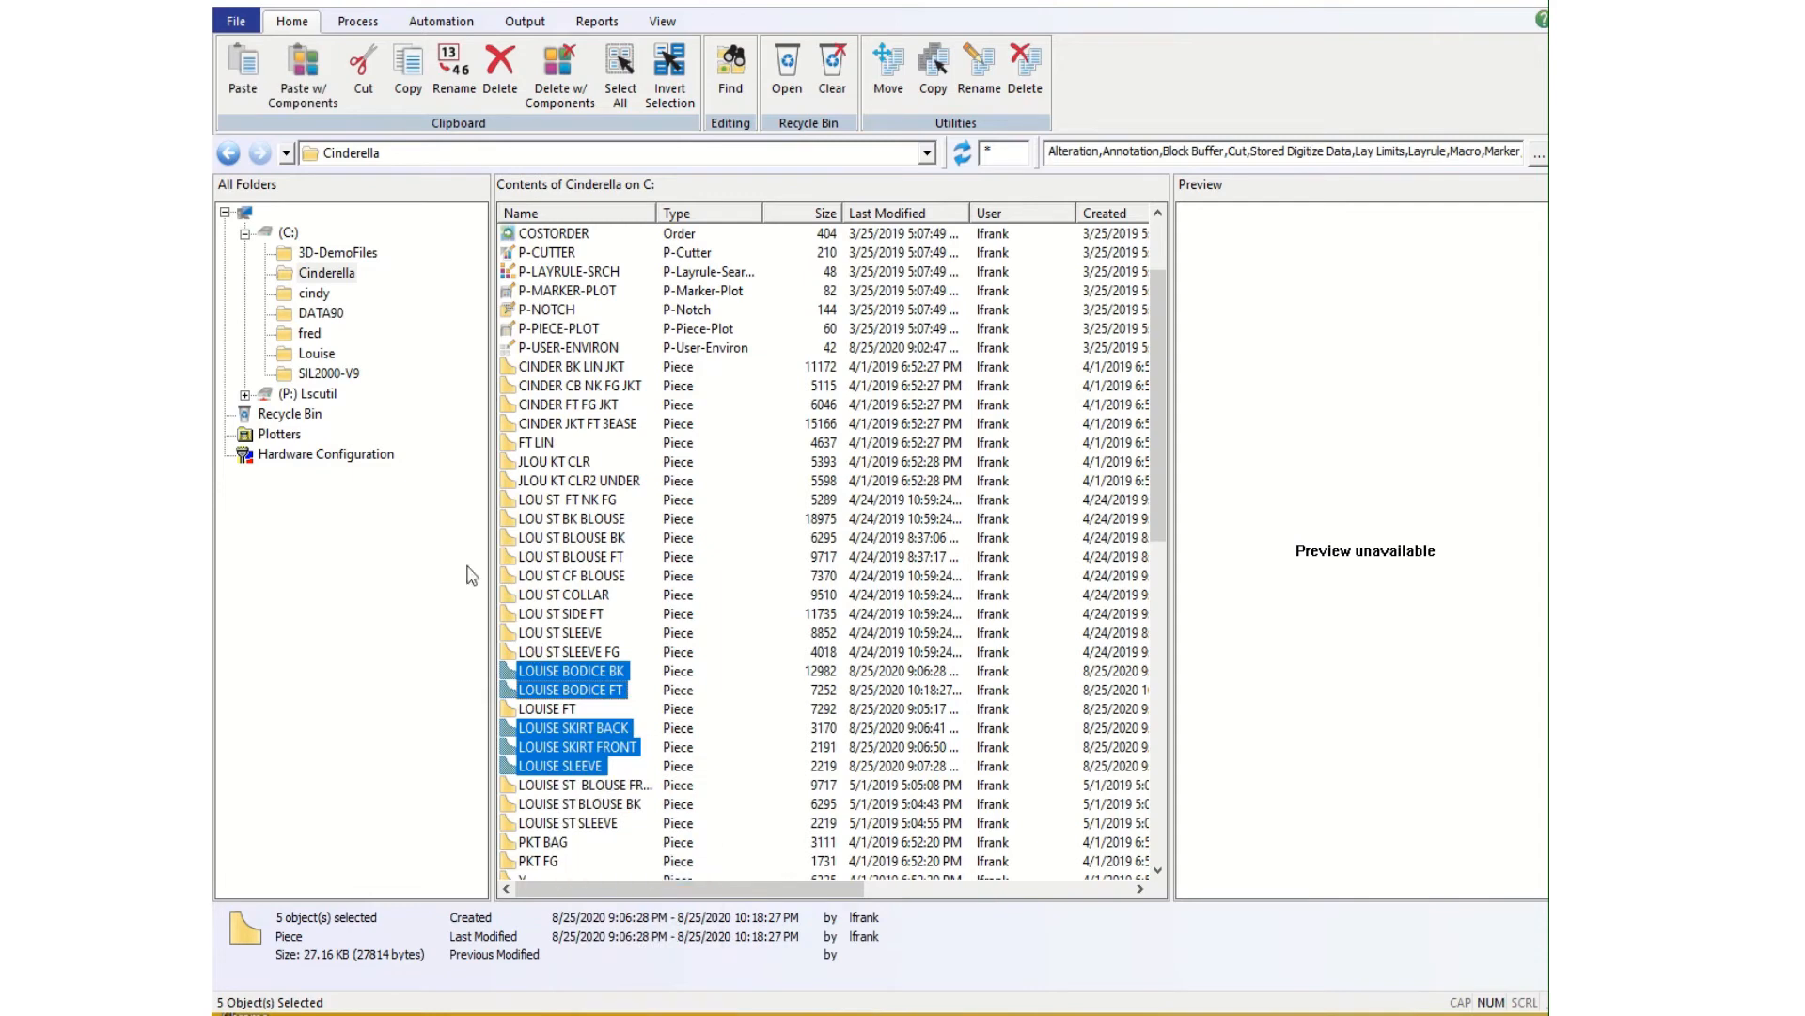
{"action": "left_click", "coordinate": [320, 356]}
{"action": "right_click", "coordinate": [321, 358]}
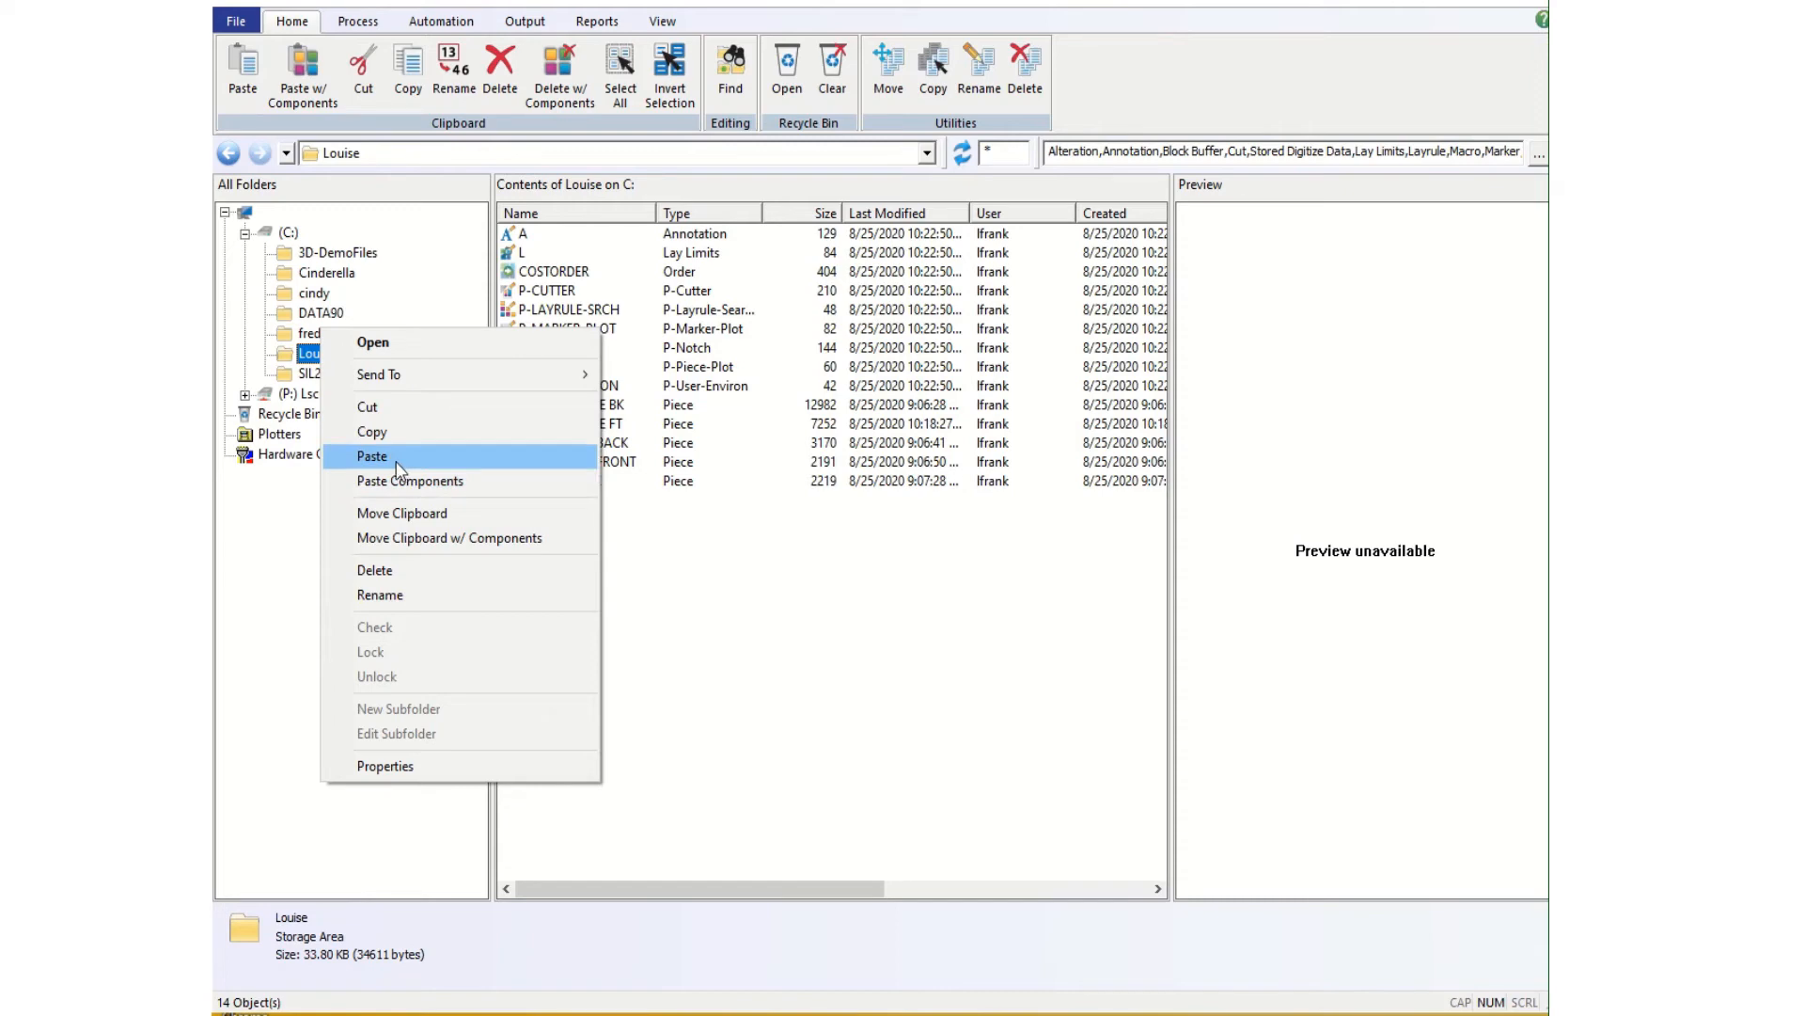
{"action": "left_click", "coordinate": [283, 592]}
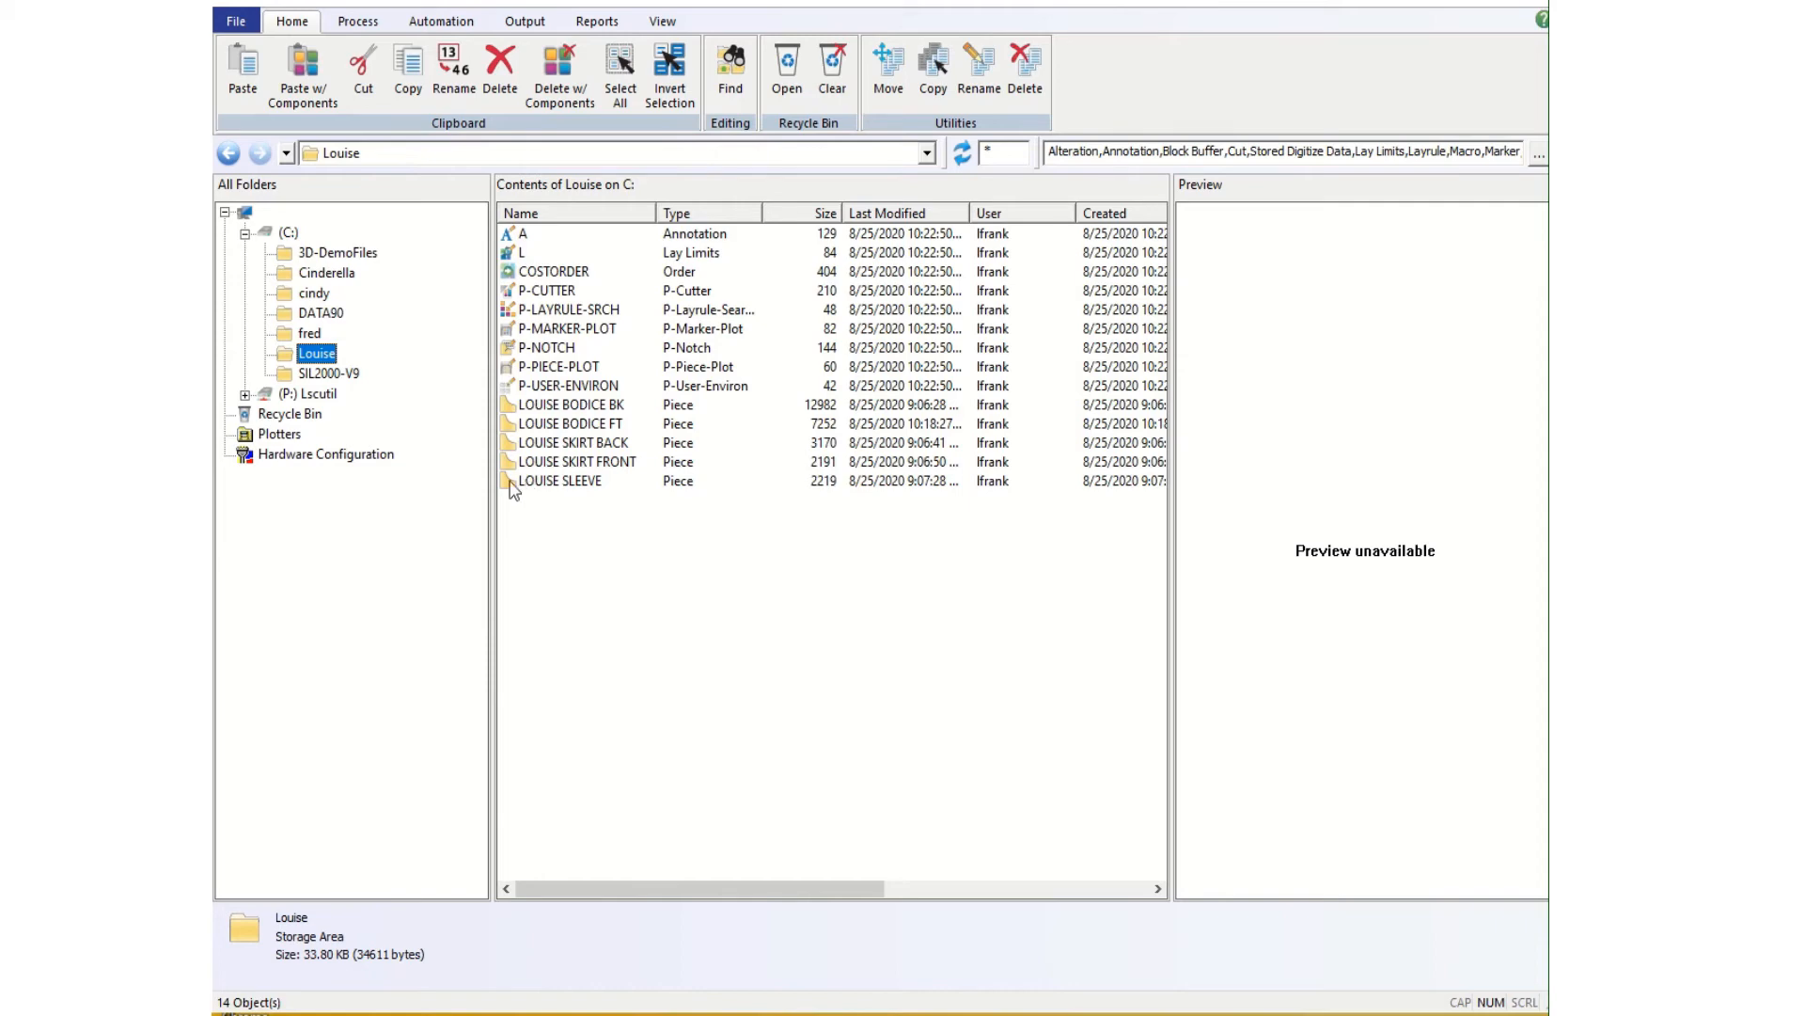
Copy the T NO GRADE rule table from the 0Share storage area on P: into the new storage area on C:
{"action": "left_click", "coordinate": [310, 395]}
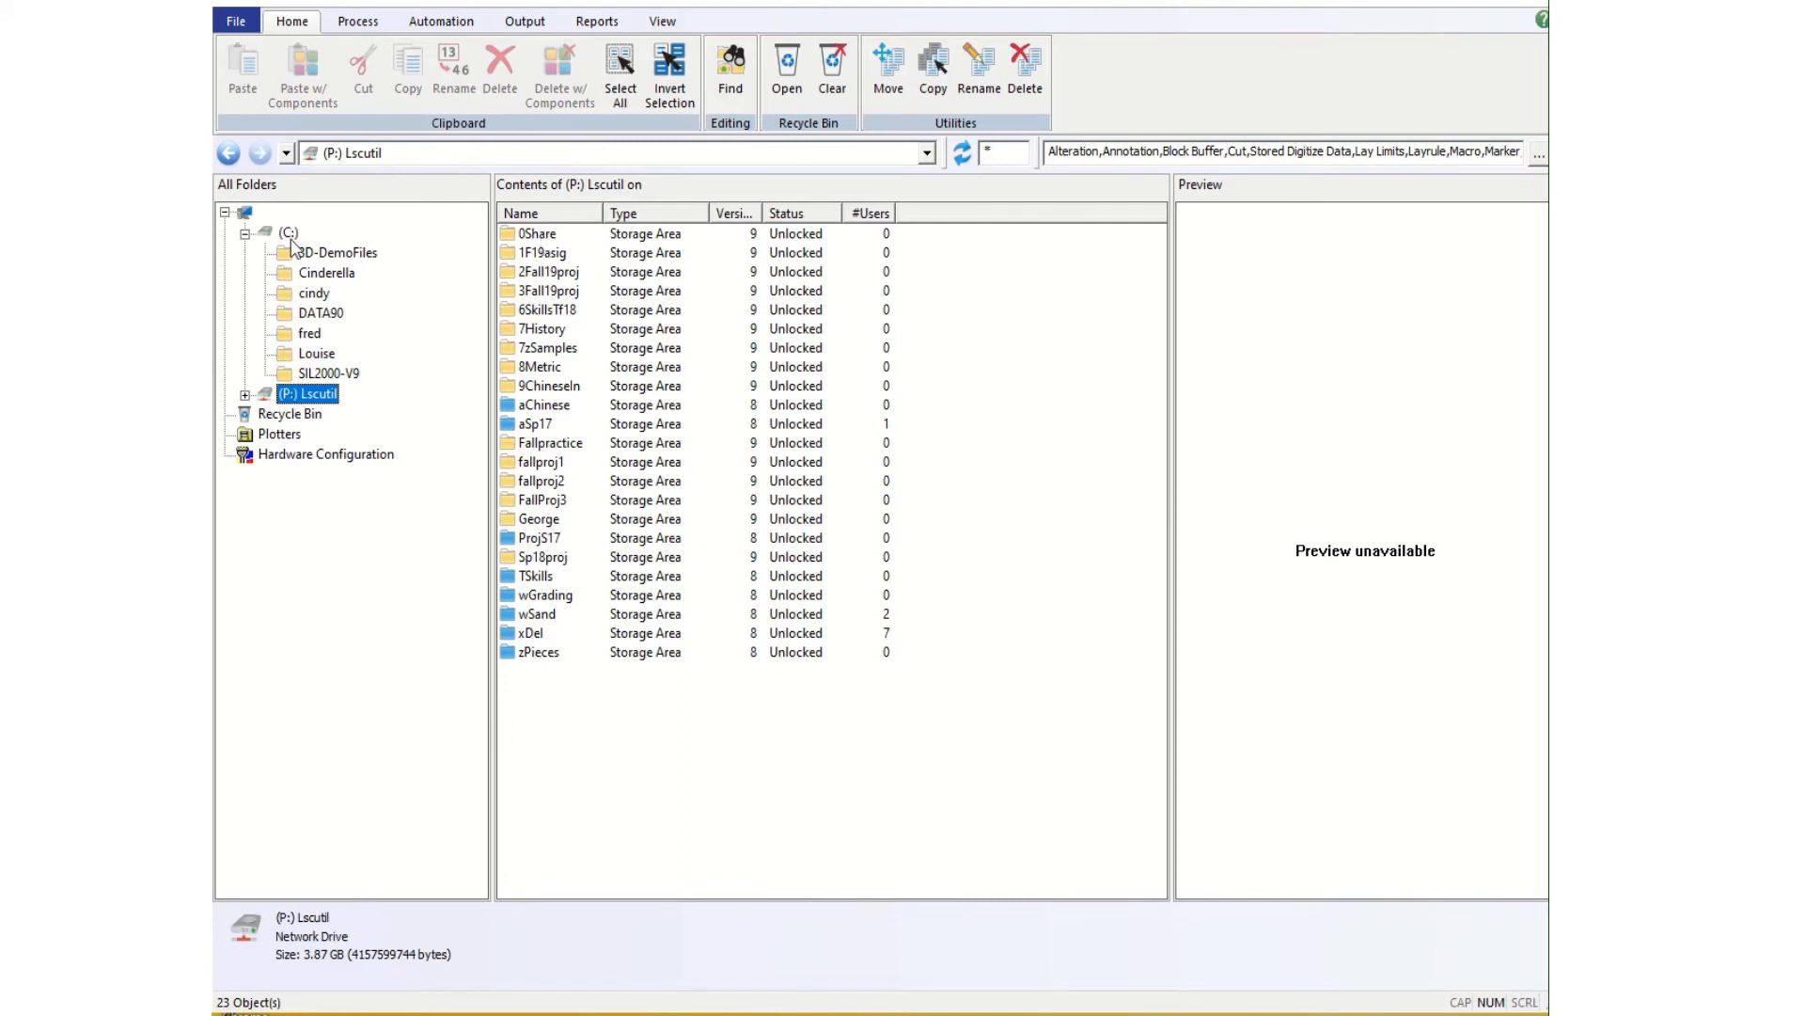
{"action": "left_click", "coordinate": [244, 396]}
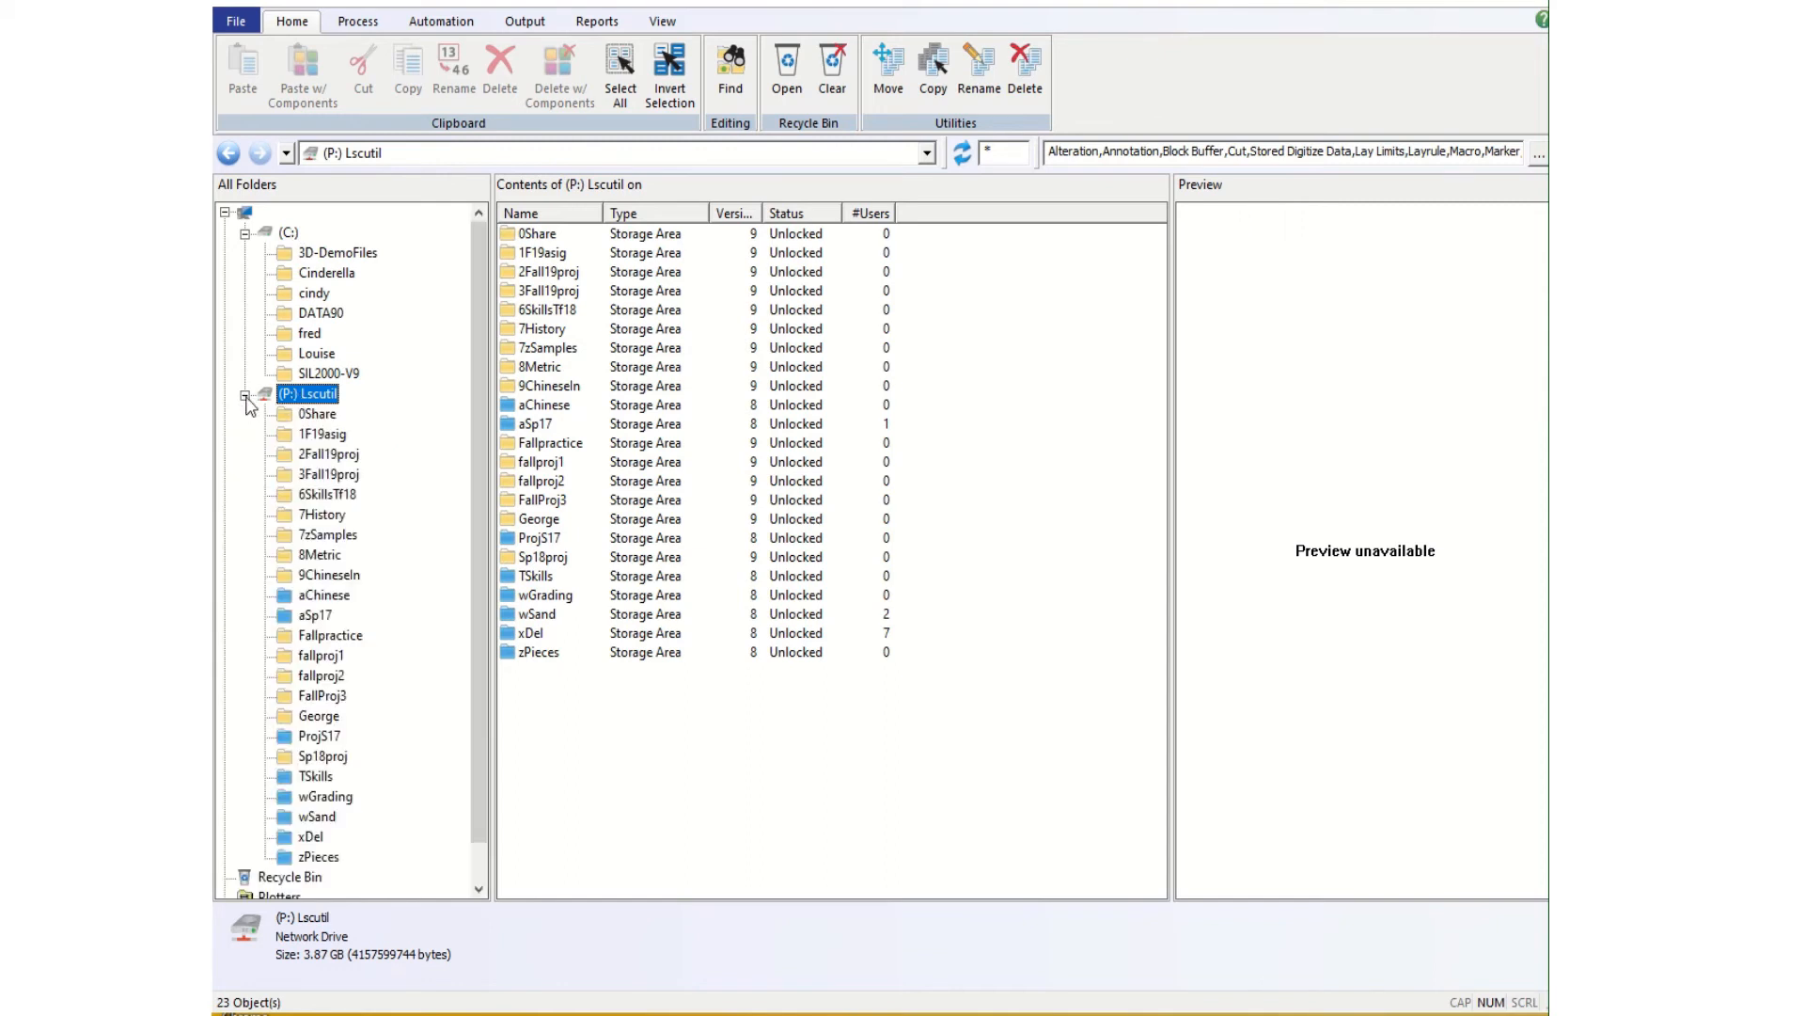
{"action": "left_click", "coordinate": [311, 414]}
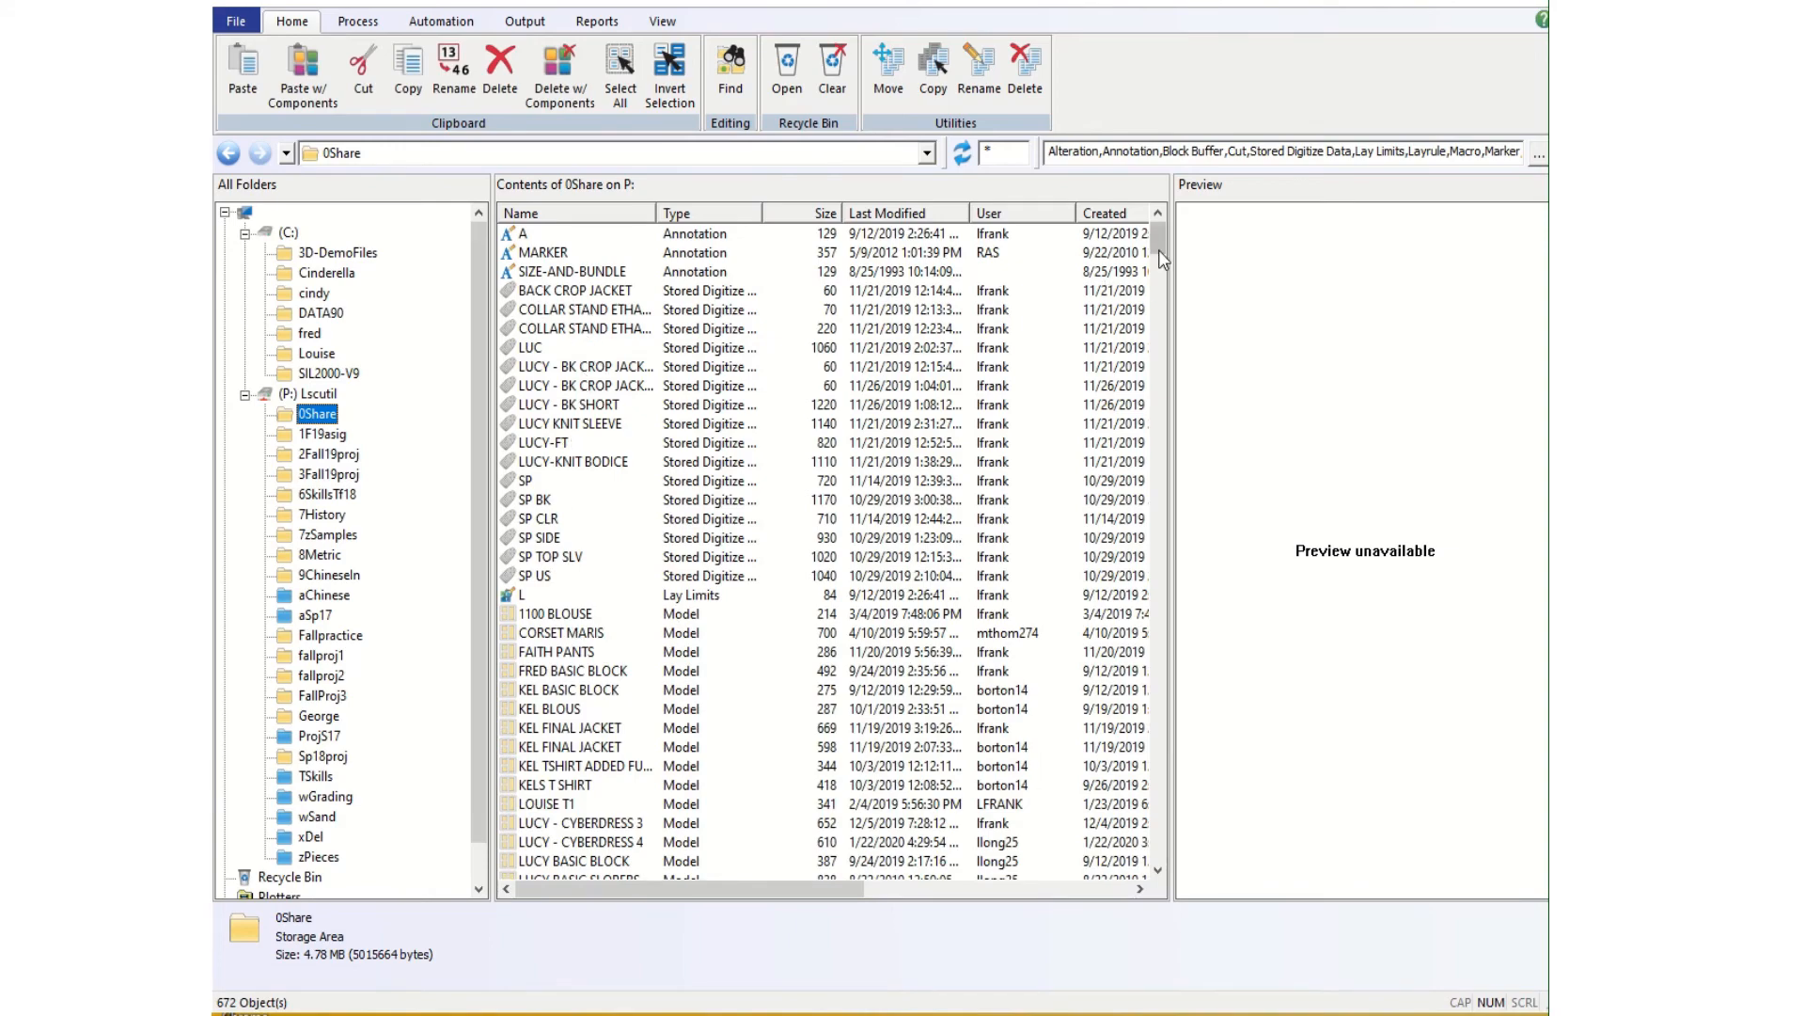
{"action": "mouse_move", "coordinate": [1160, 251]}
{"action": "left_mouse_down"}
{"action": "mouse_move", "coordinate": [1106, 673]}
{"action": "mouse_move", "coordinate": [1171, 899]}
{"action": "left_mouse_up"}
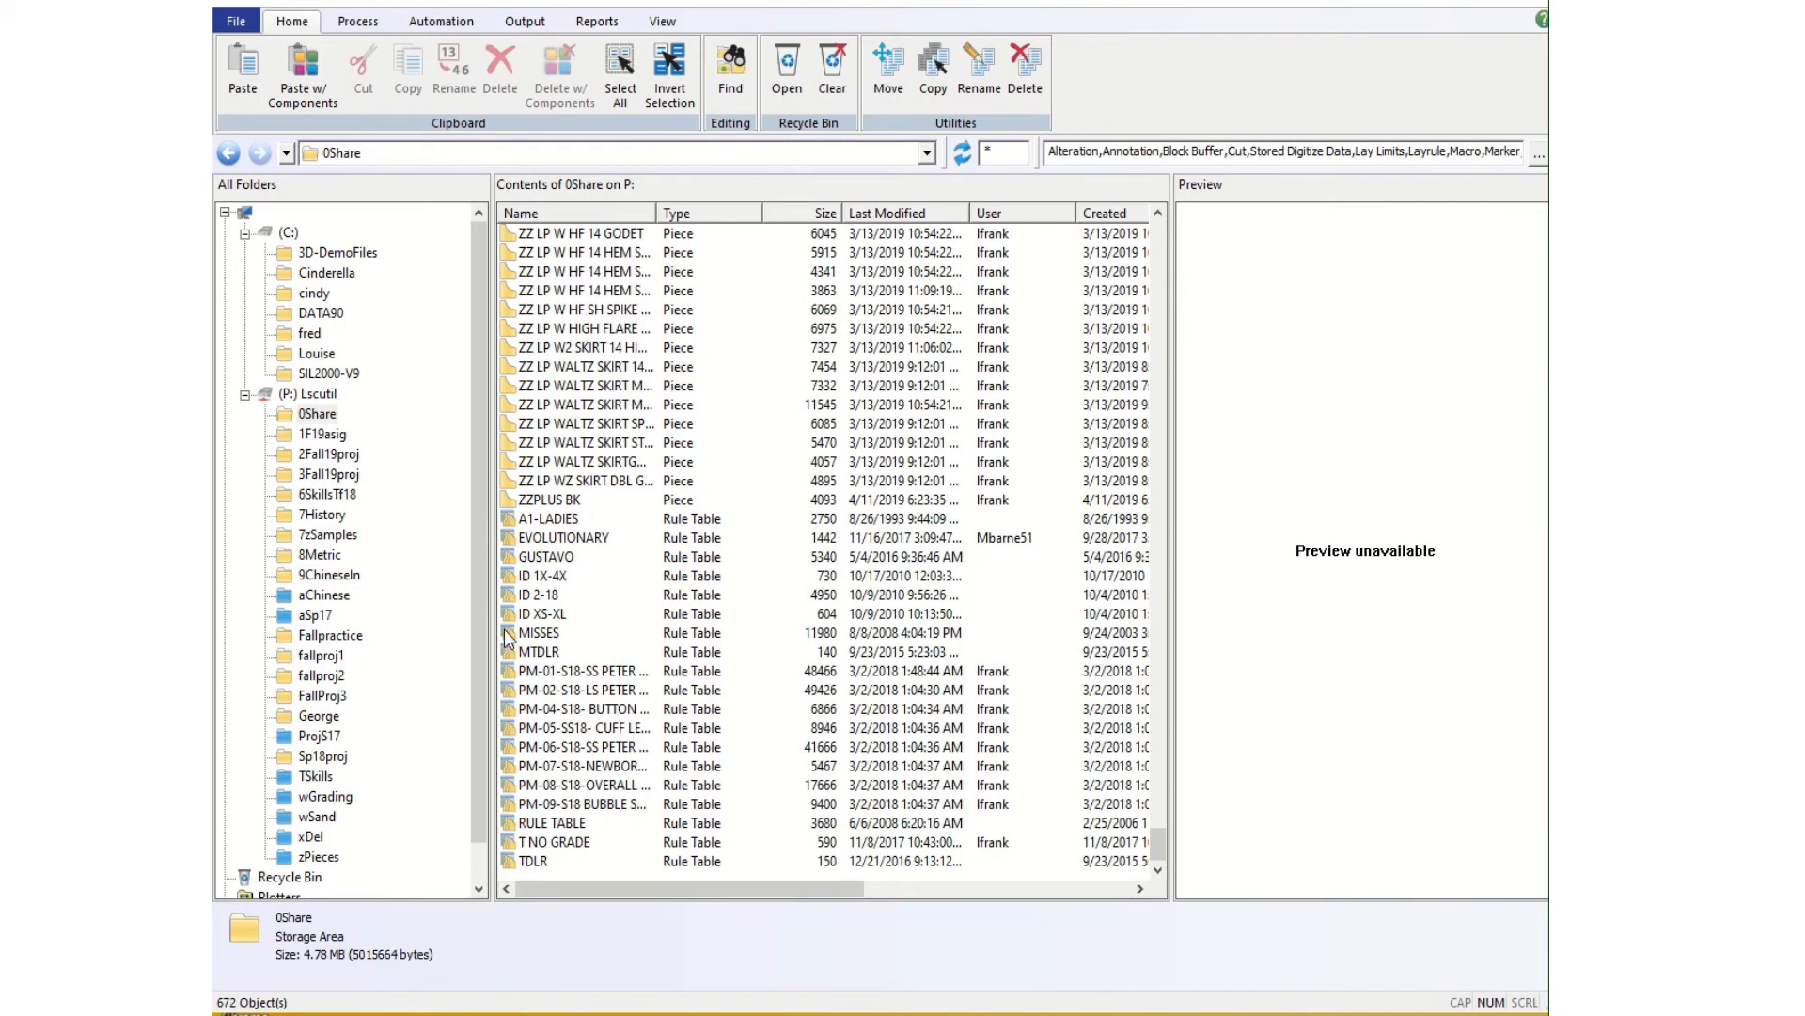
{"action": "left_click", "coordinate": [524, 846]}
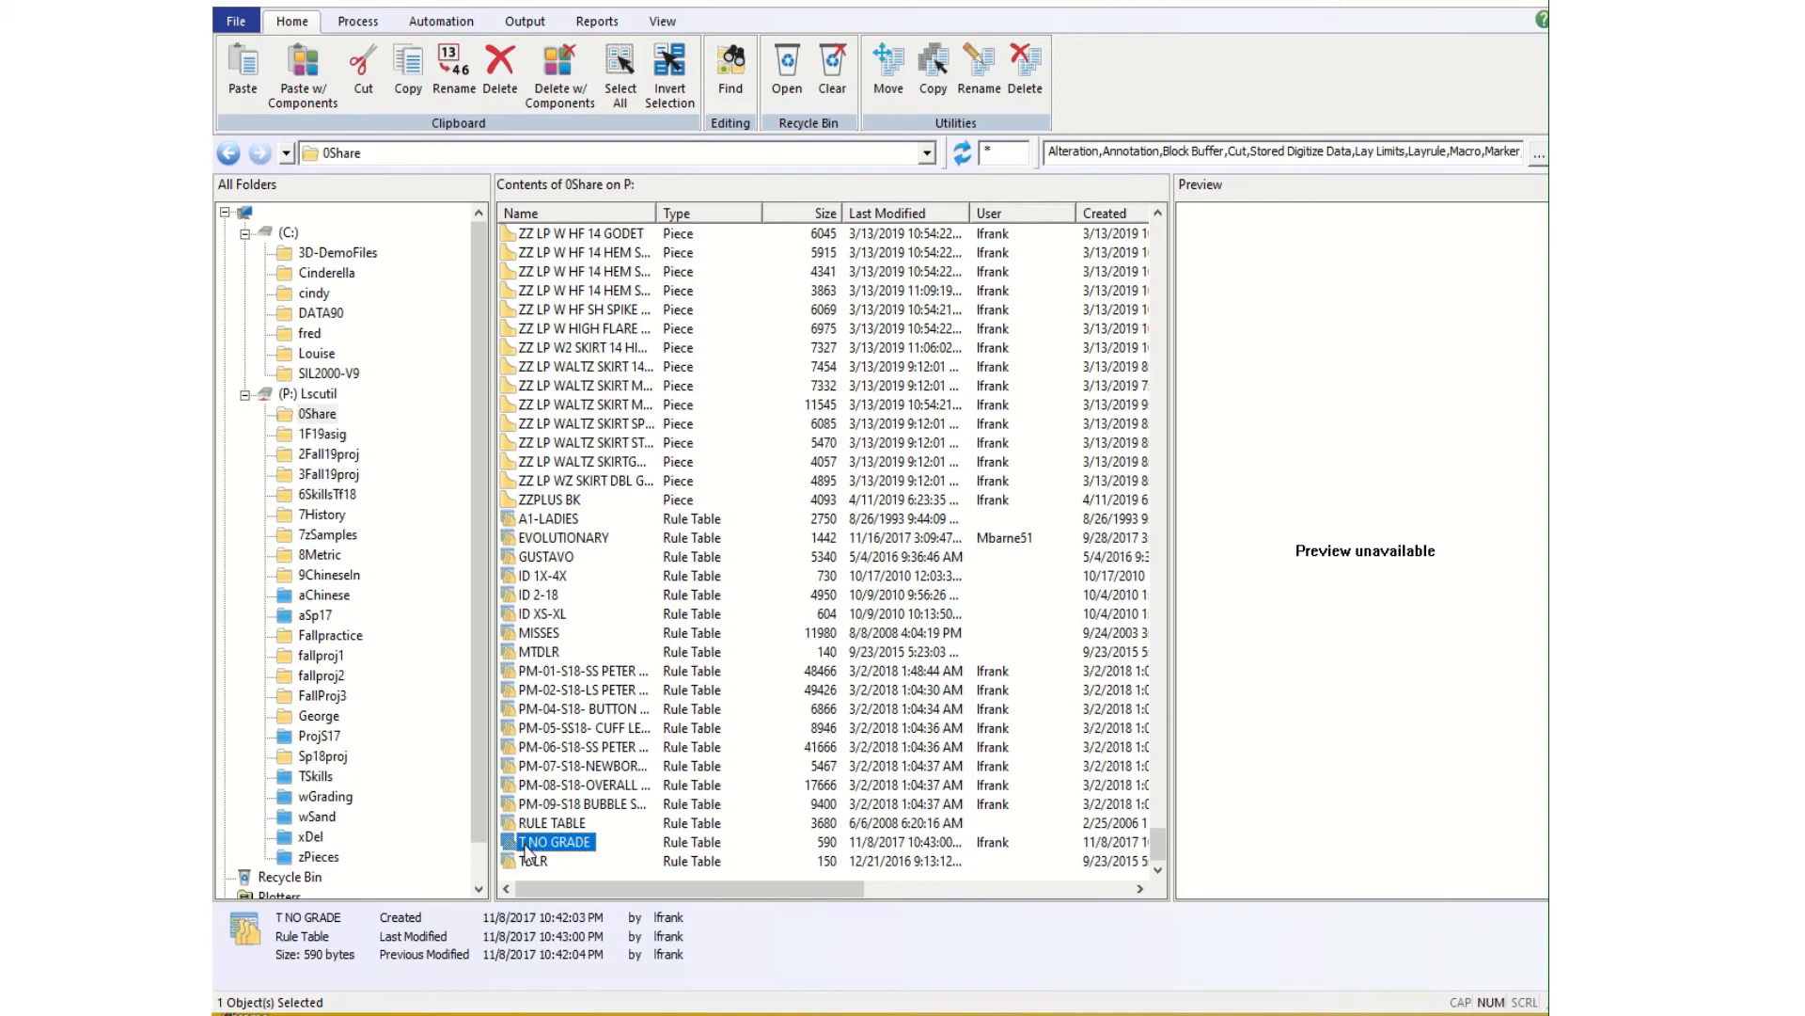
{"action": "left_click_drag", "start_coordinate": [527, 851], "coordinate": [347, 367]}
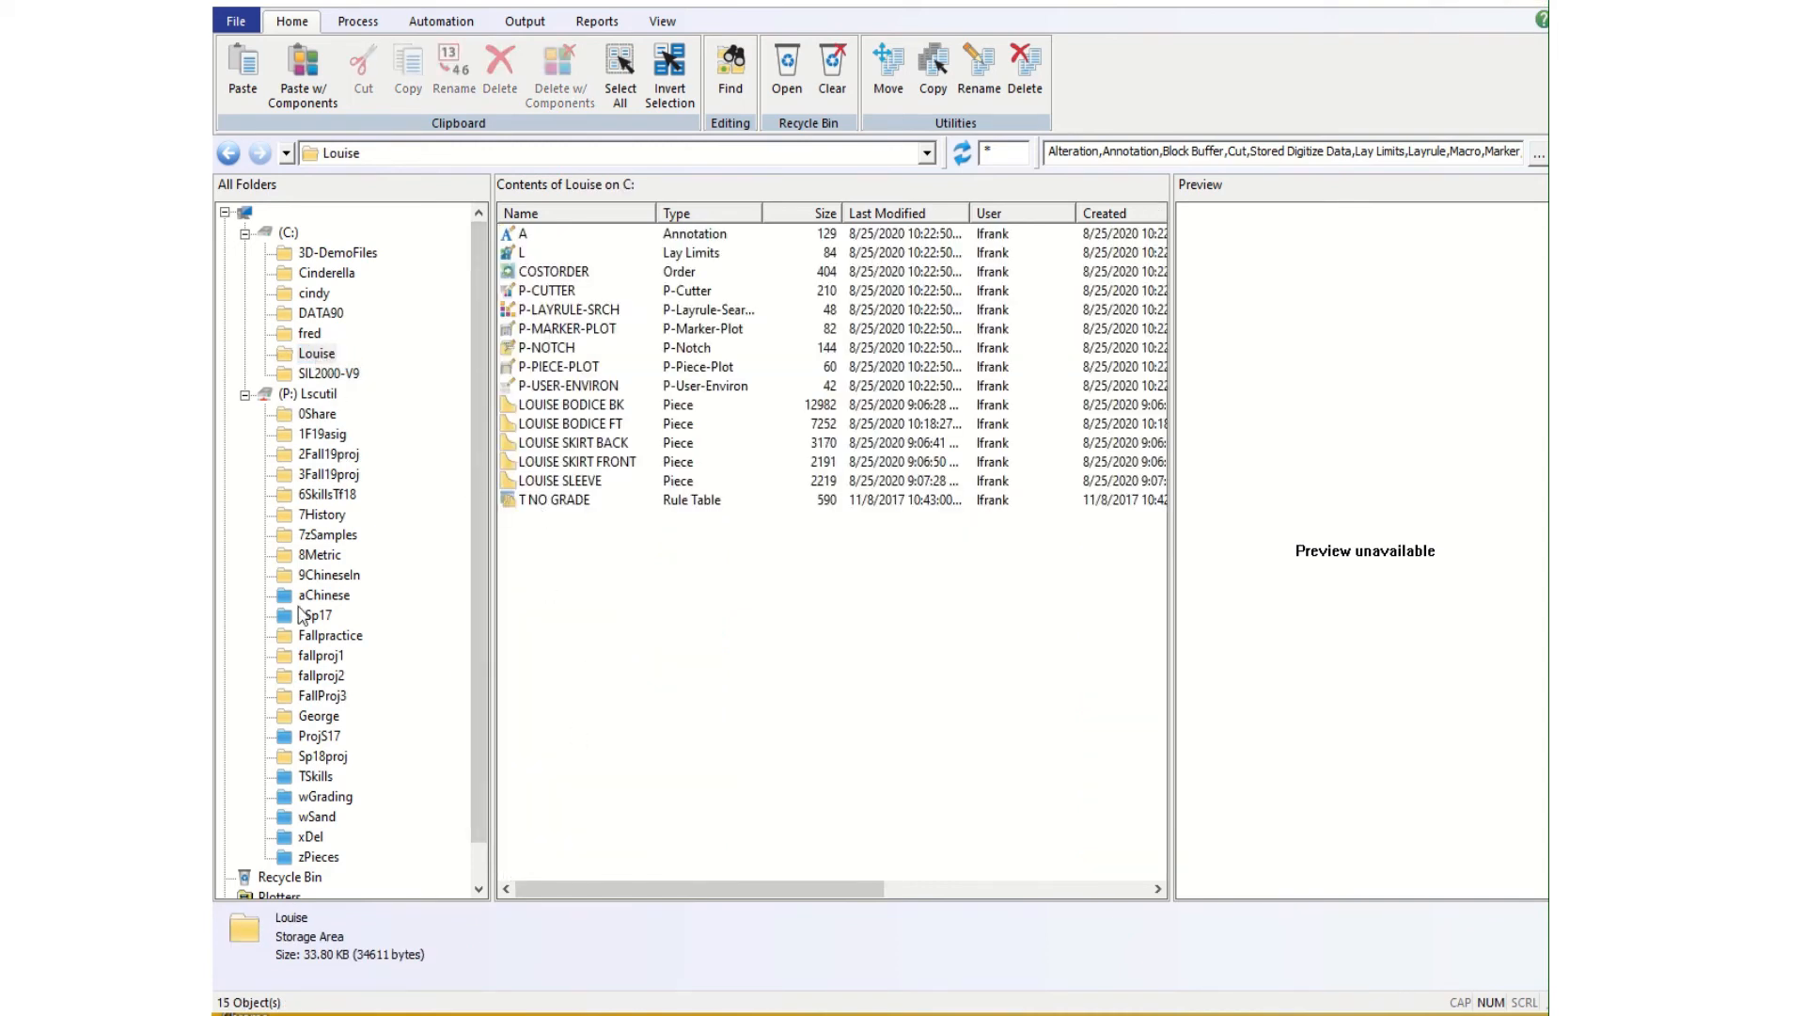
Review the rule tables in 0Share on the P: drive and the contents of the new storage area on C:
{"action": "left_click", "coordinate": [320, 414]}
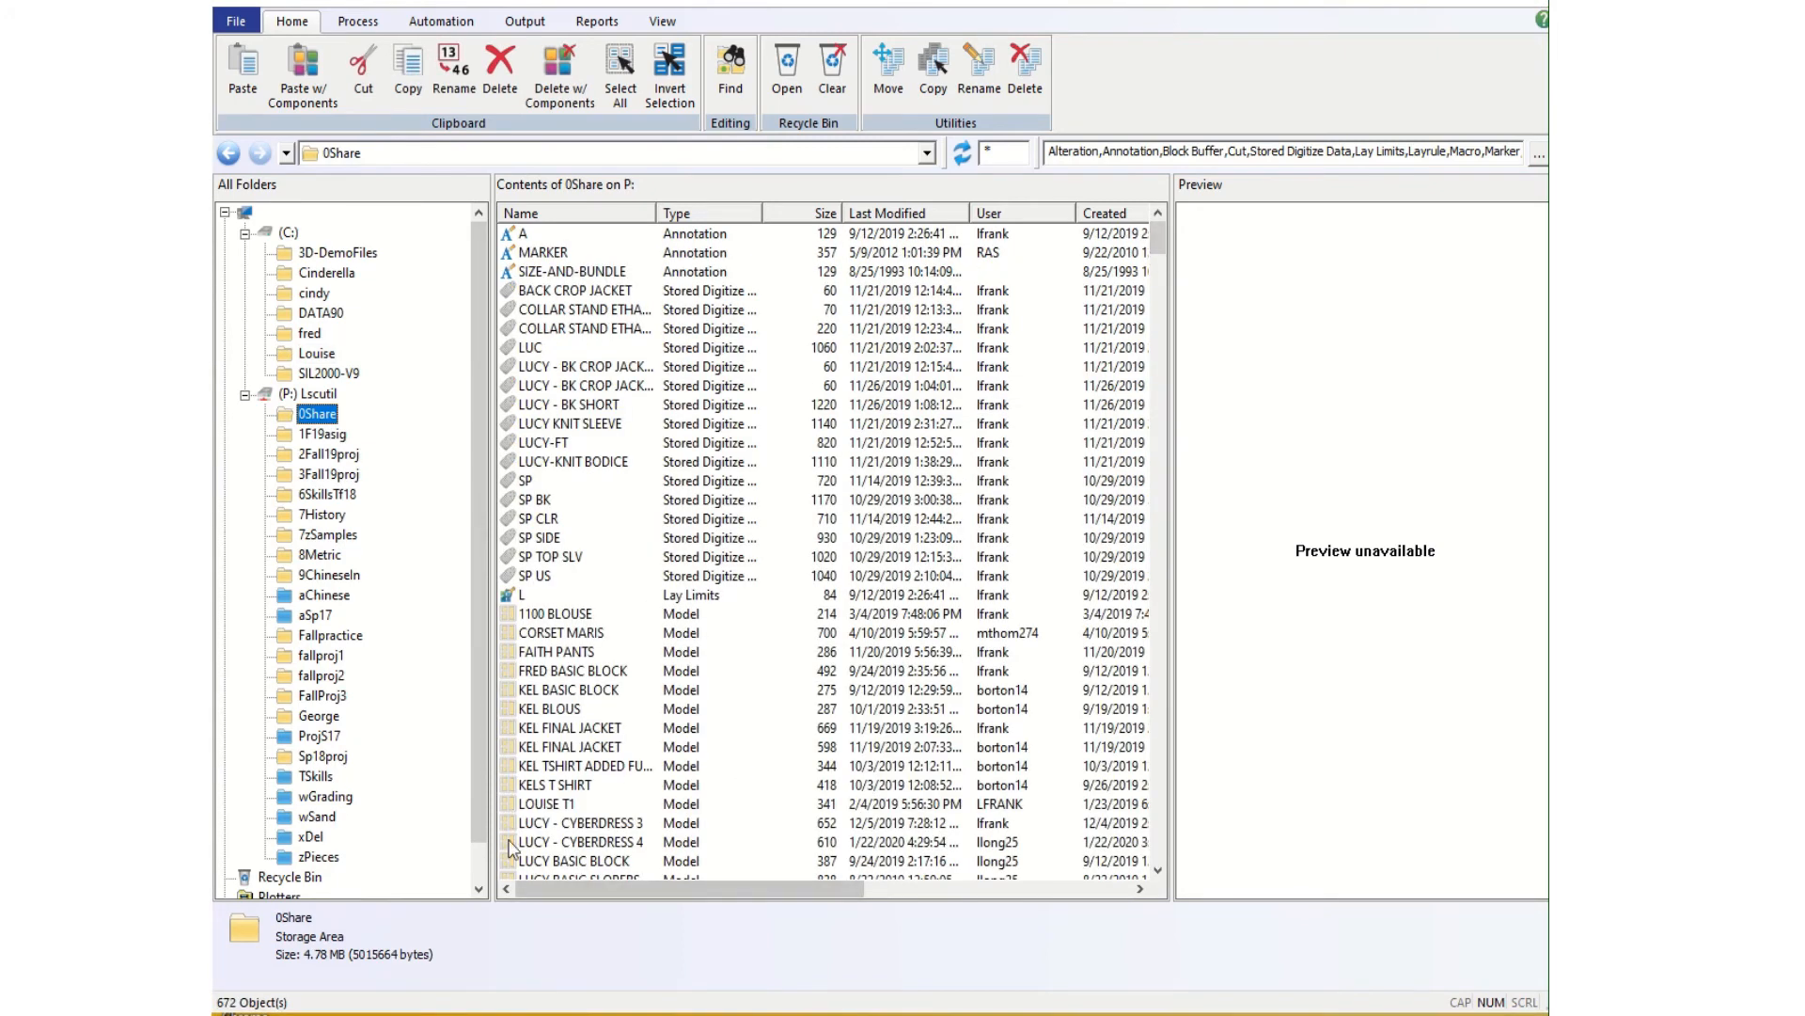
{"action": "left_click_drag", "start_coordinate": [1157, 240], "coordinate": [1161, 892]}
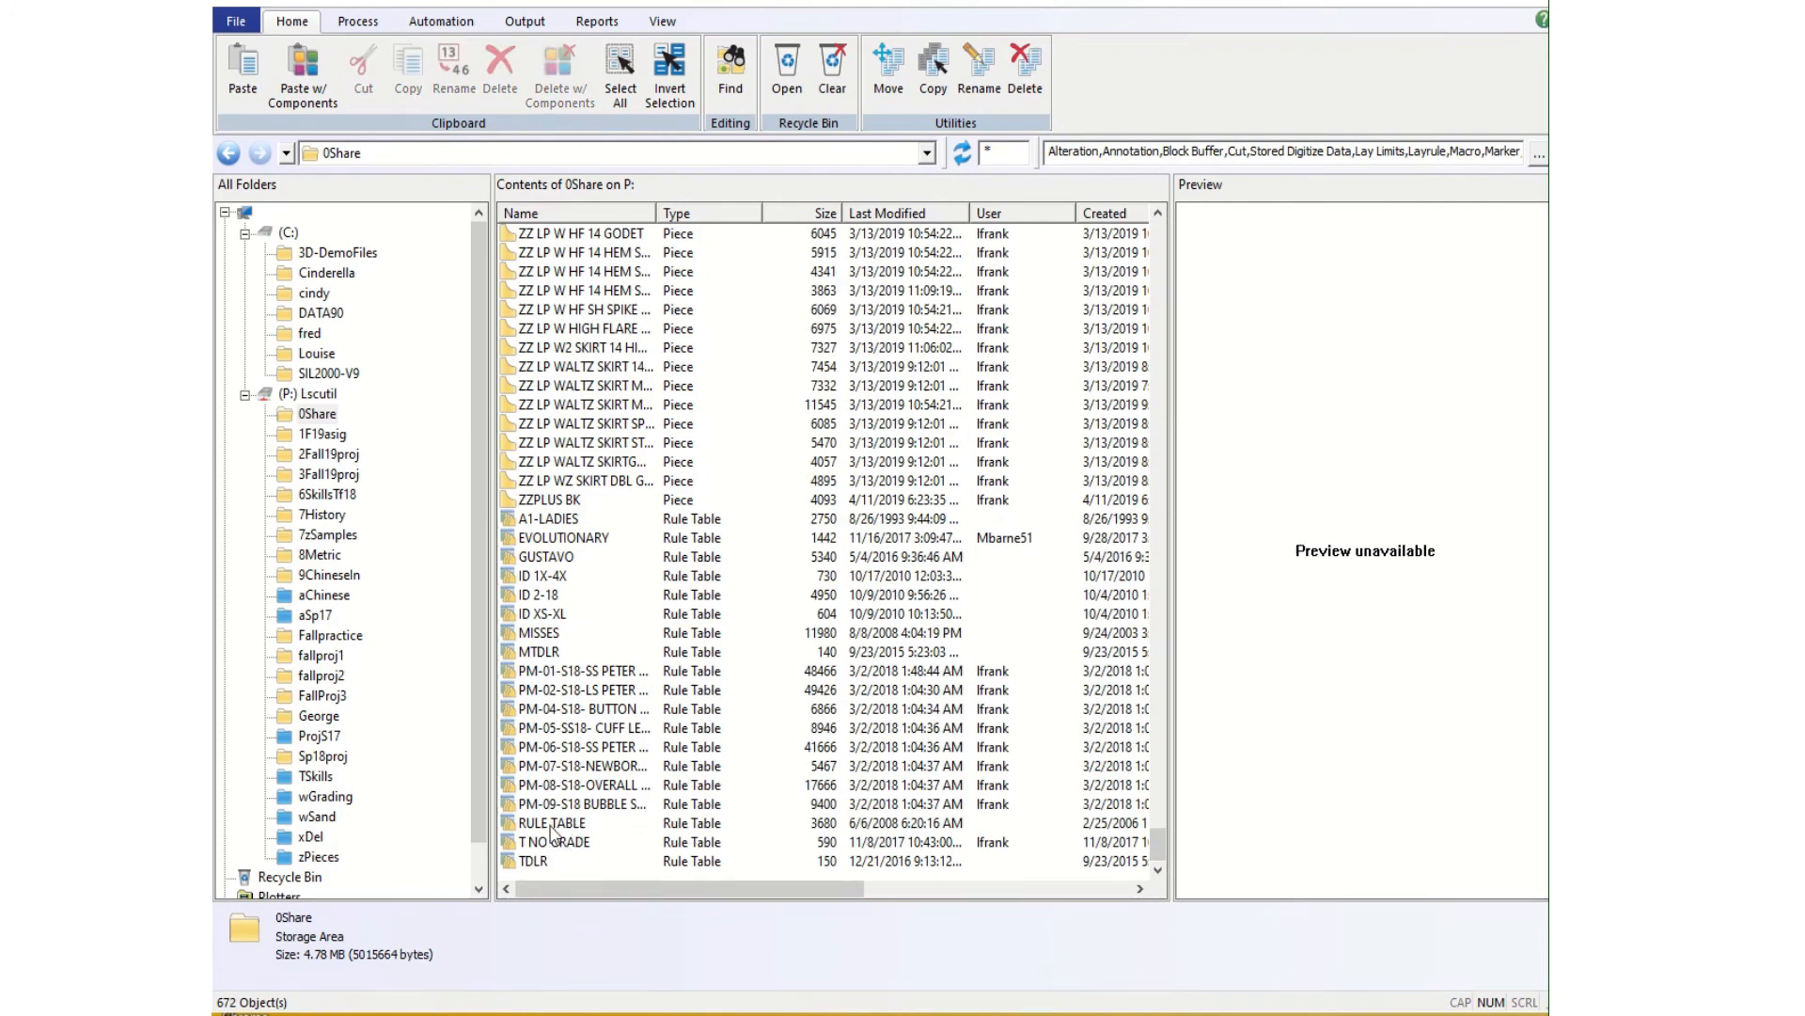
{"action": "left_click", "coordinate": [313, 415]}
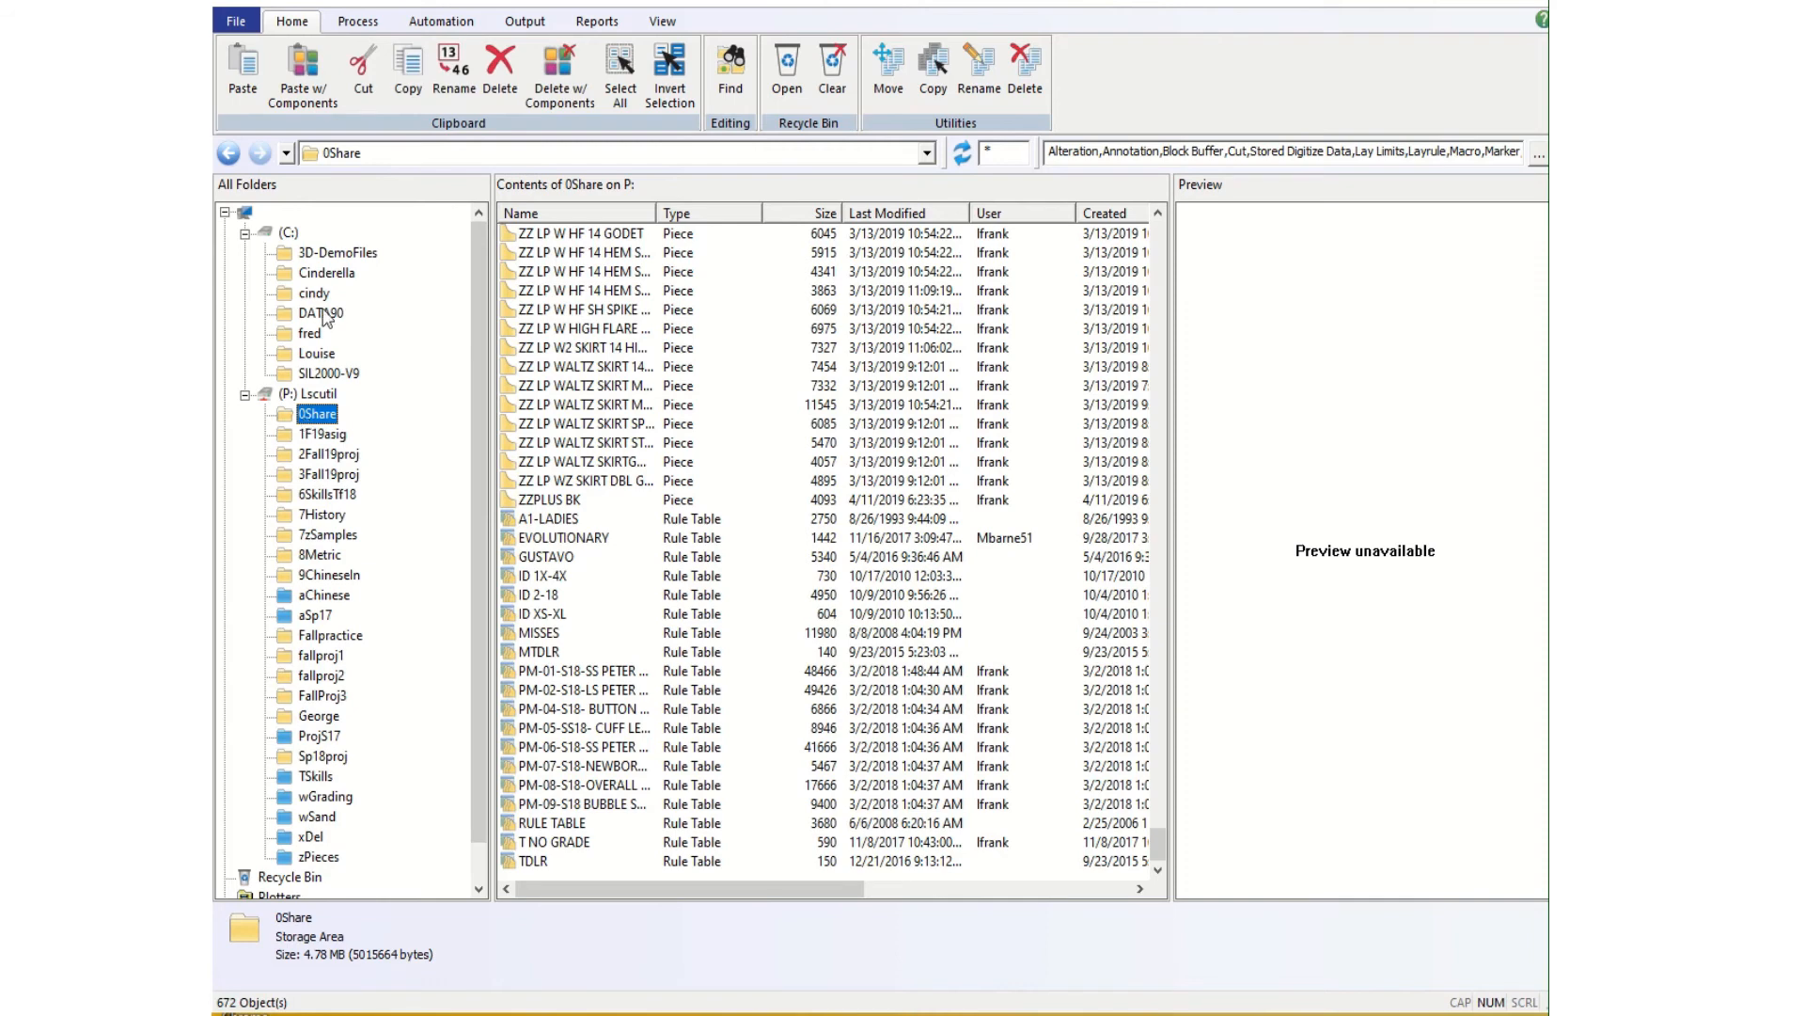
{"action": "left_click", "coordinate": [310, 355]}
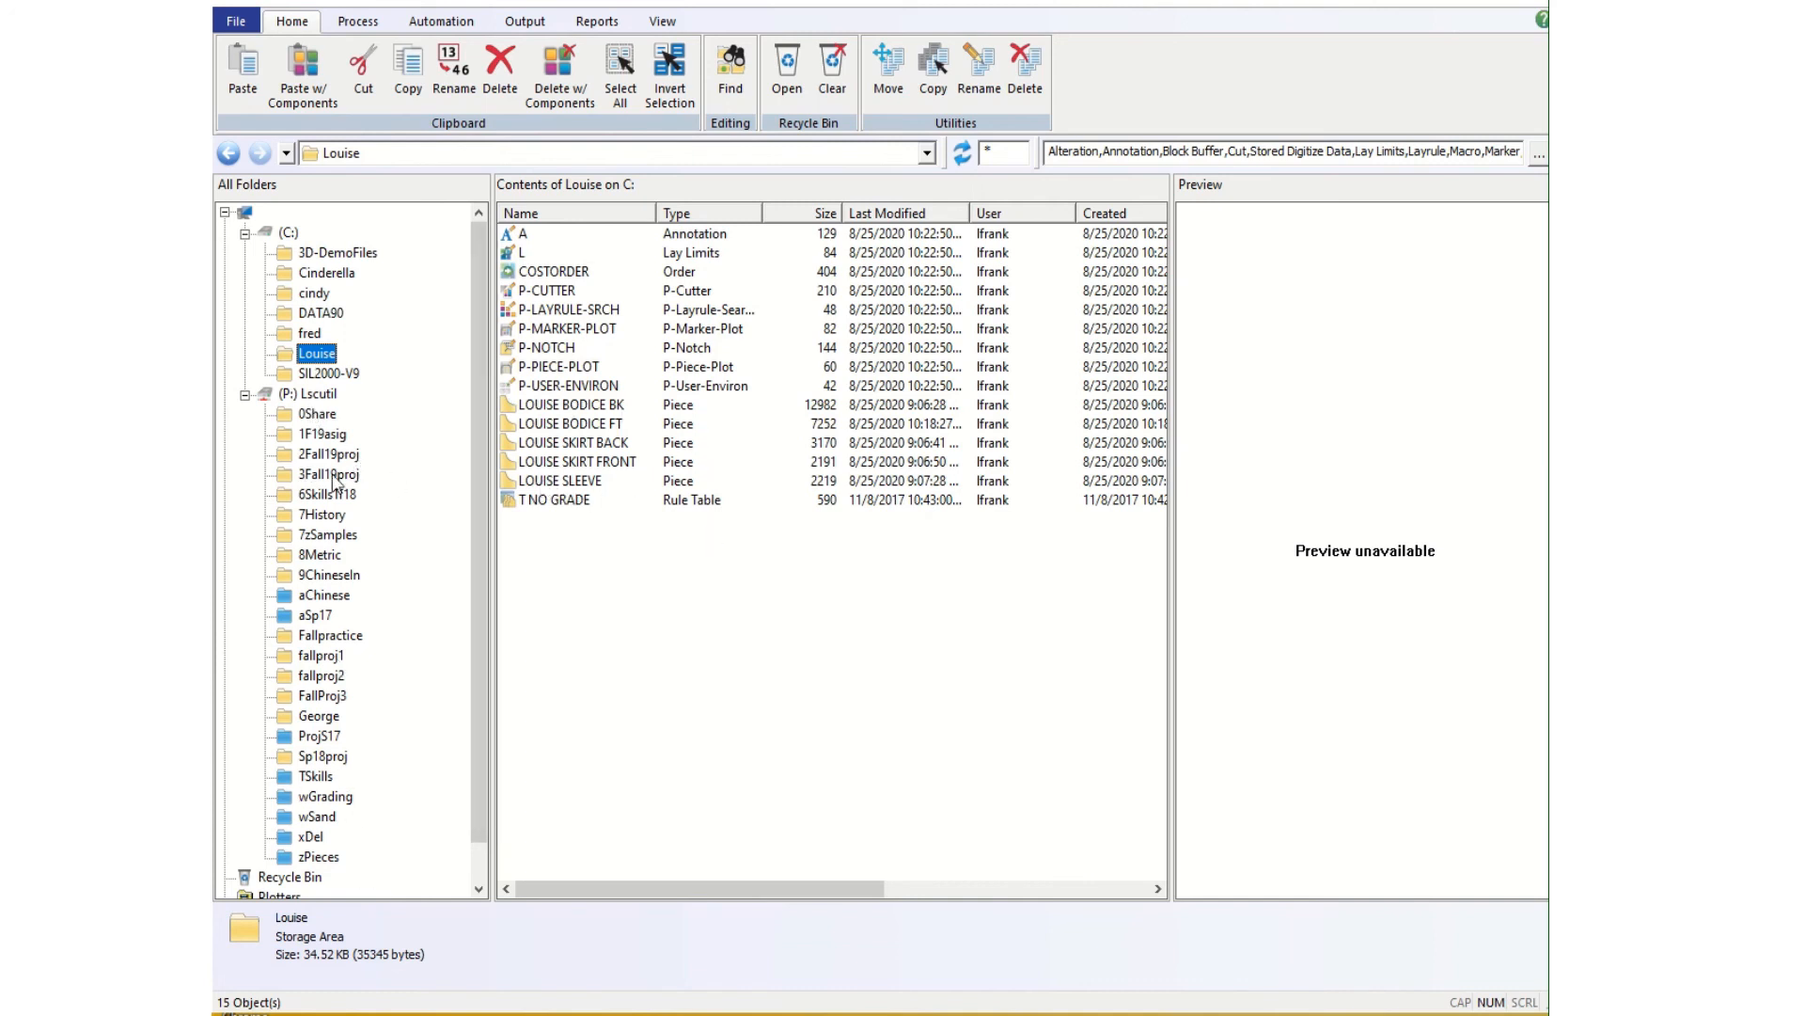
List the storage areas on the P: Lscutil drive and close AccuMark Explorer
{"action": "left_click", "coordinate": [311, 395]}
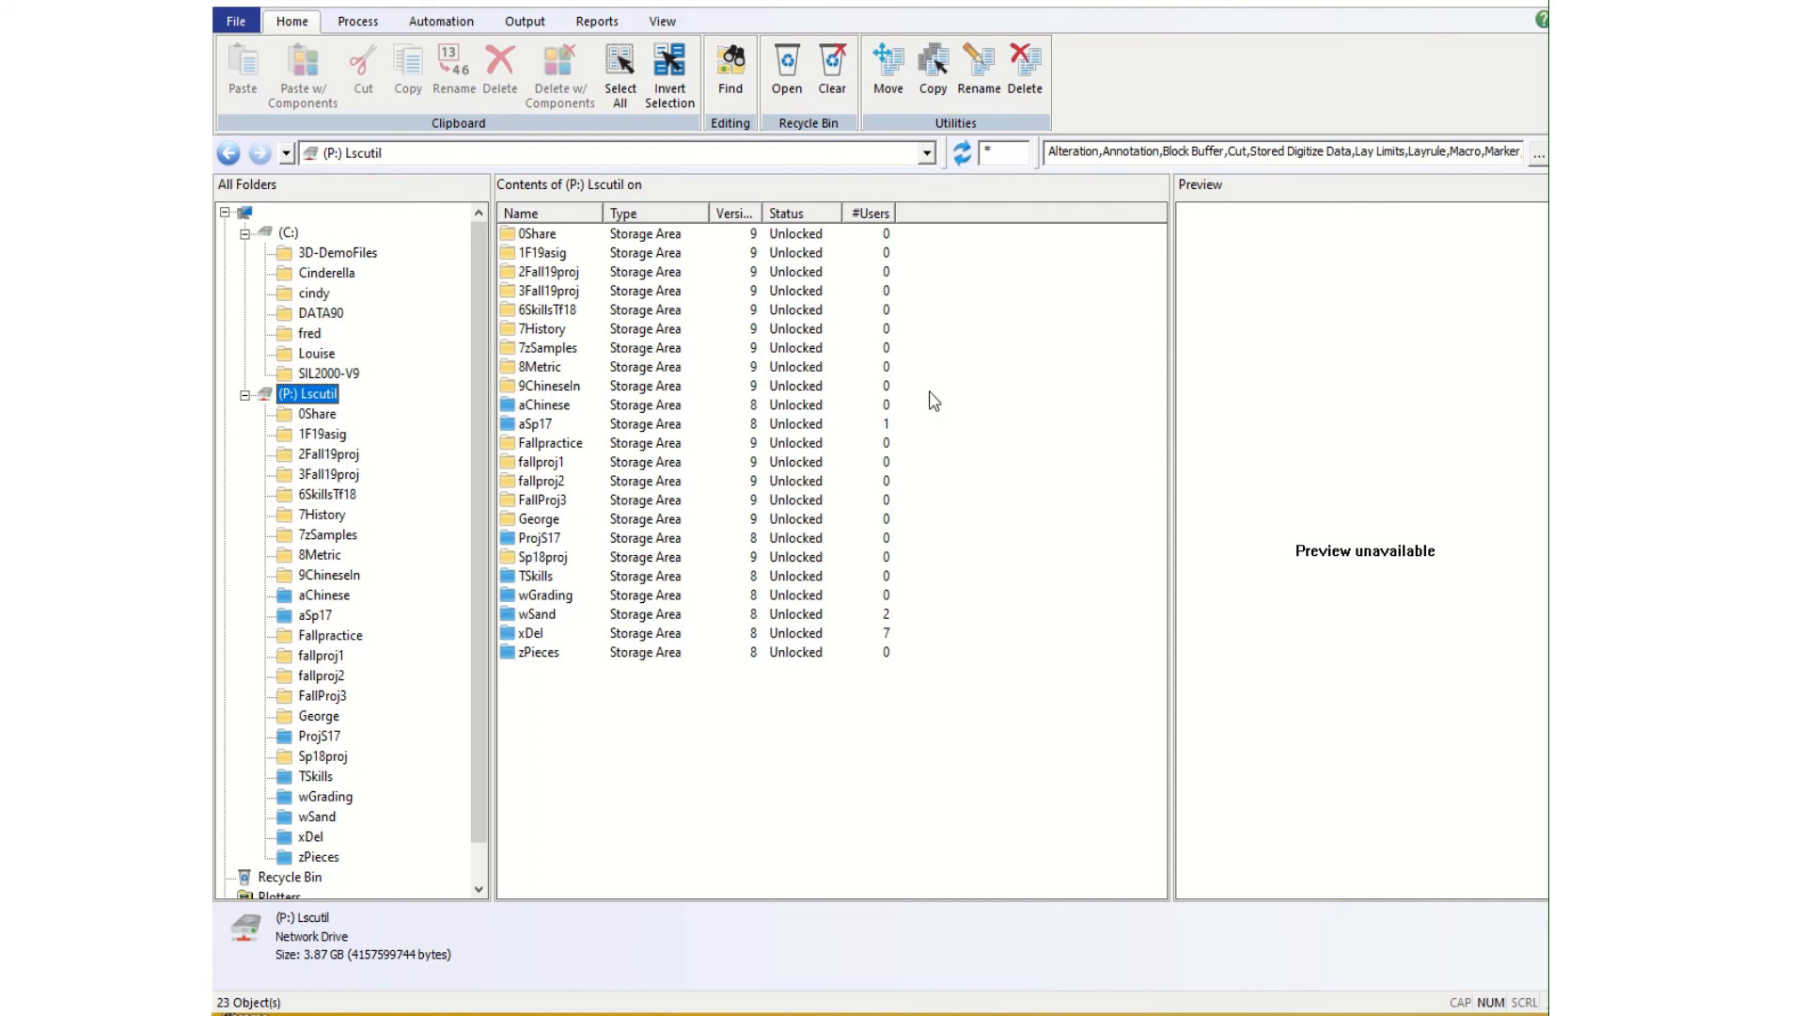
{"action": "left_click", "coordinate": [1538, 12]}
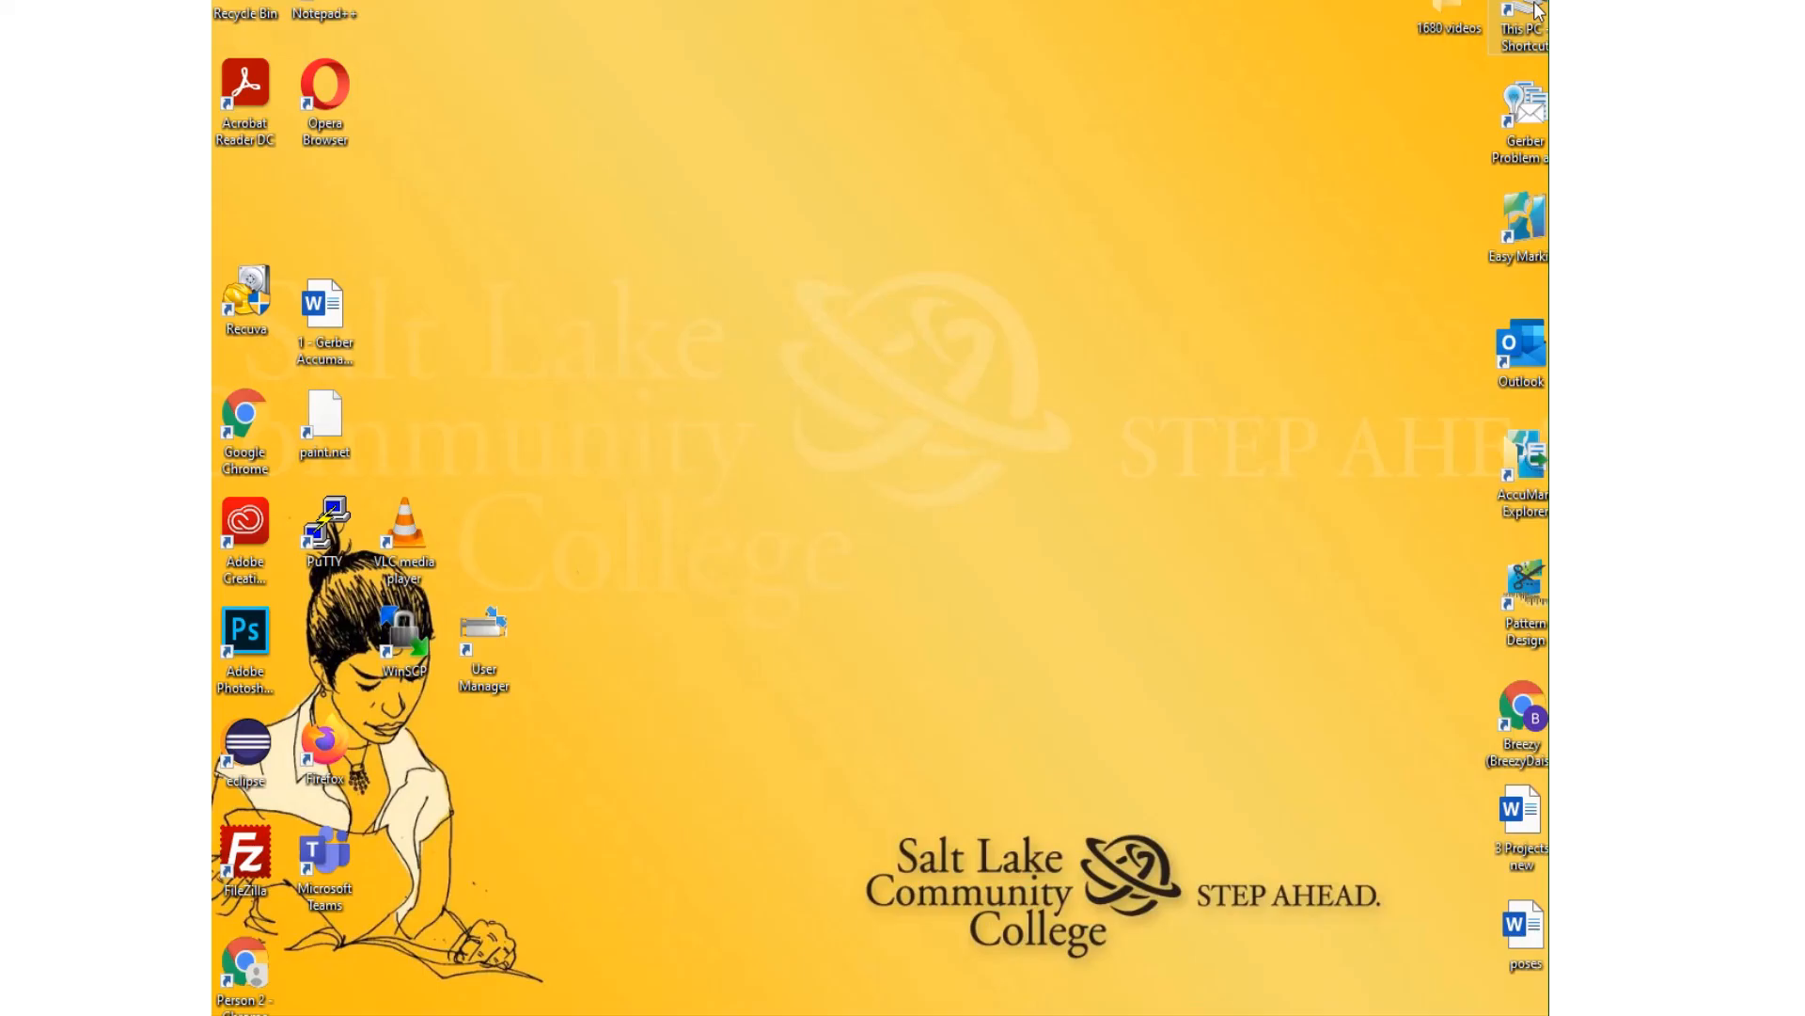